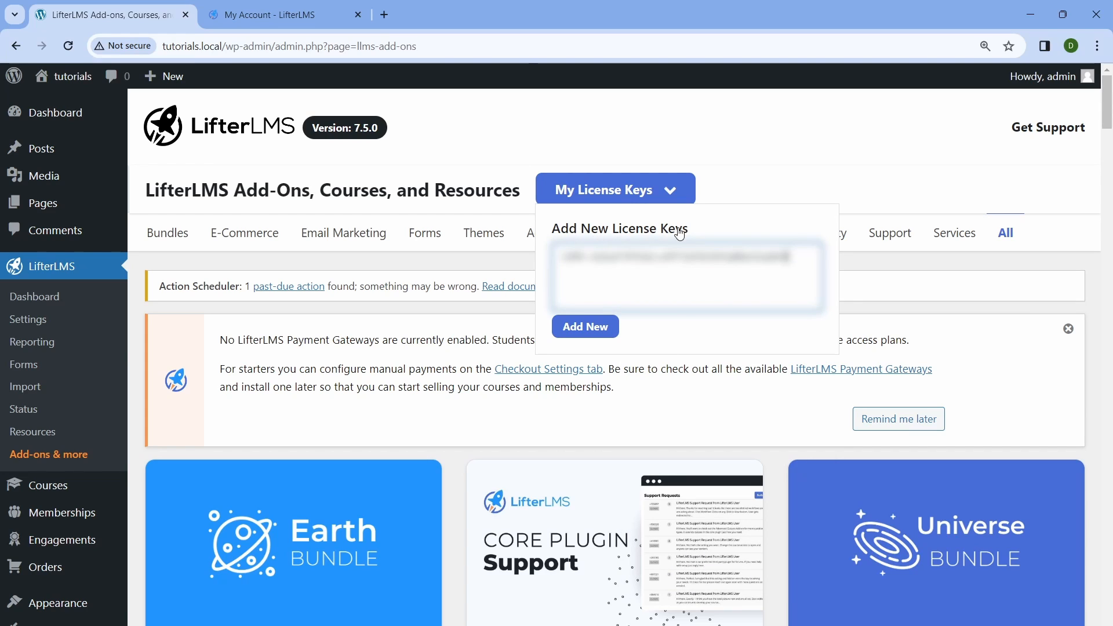
Step: Submit the entered LifterLMS license key and install the LifterLMS Stripe add-on
{"action": "left_click", "coordinate": [595, 333]}
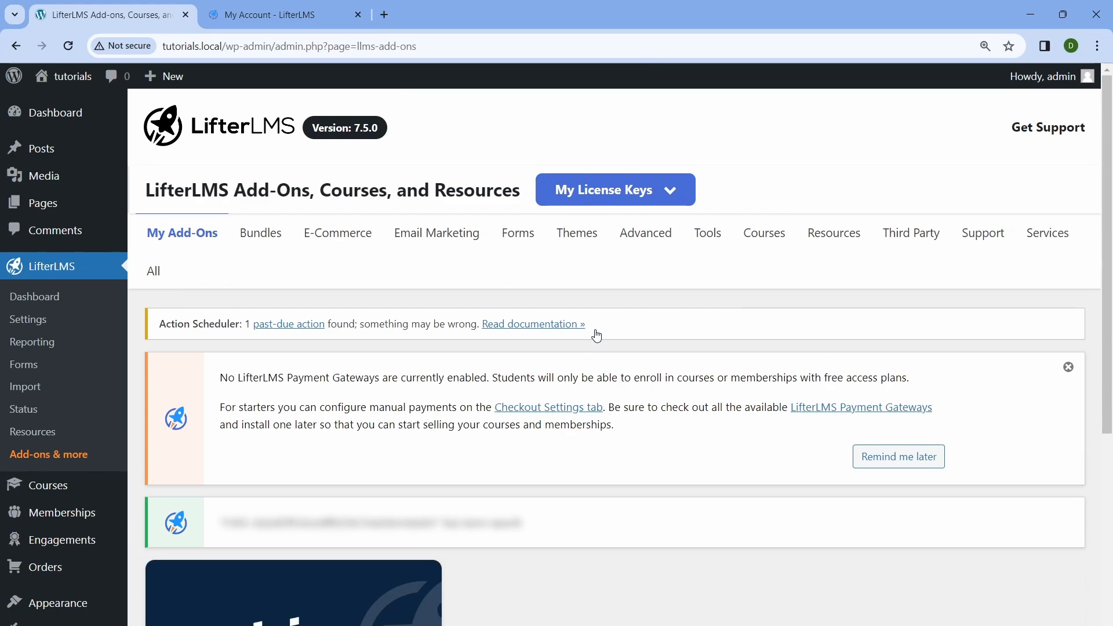
{"action": "scroll", "coordinate": [596, 335], "scroll_direction": "down", "scroll_amount": 3}
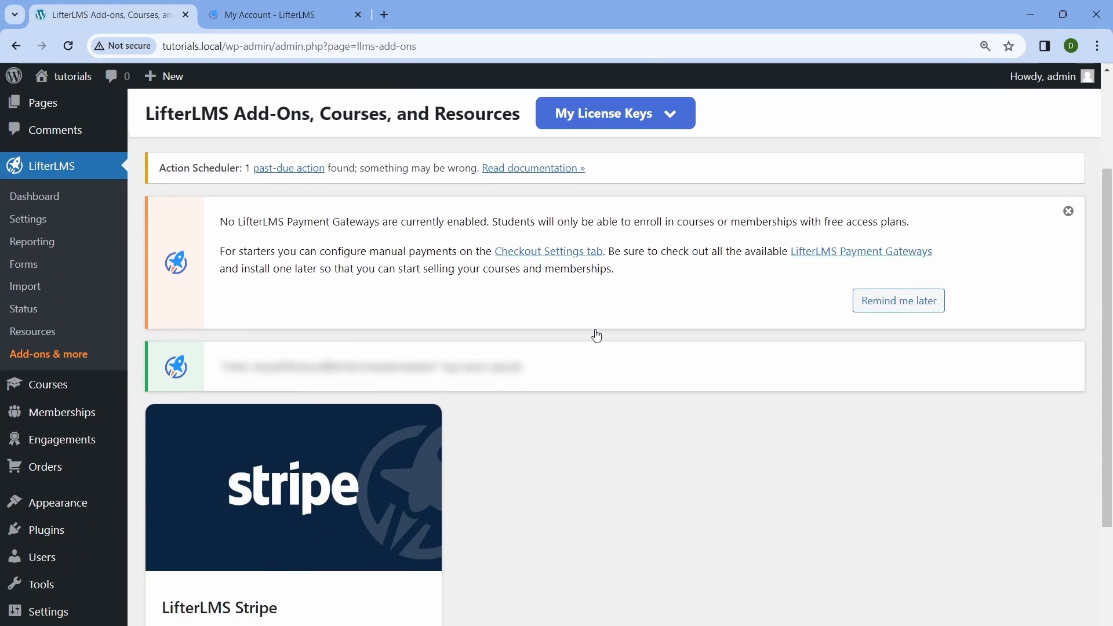
{"action": "scroll", "coordinate": [596, 335], "scroll_direction": "down", "scroll_amount": 3}
{"action": "scroll", "coordinate": [596, 335], "scroll_direction": "up", "scroll_amount": 5}
{"action": "scroll", "coordinate": [597, 335], "scroll_direction": "down", "scroll_amount": 5}
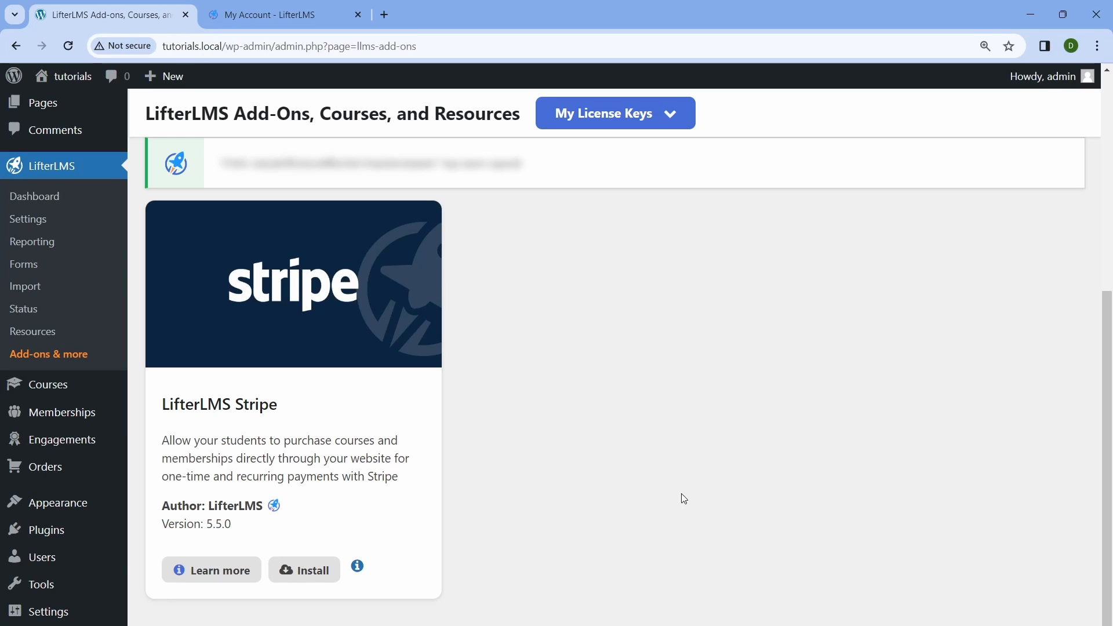
{"action": "left_click", "coordinate": [319, 576]}
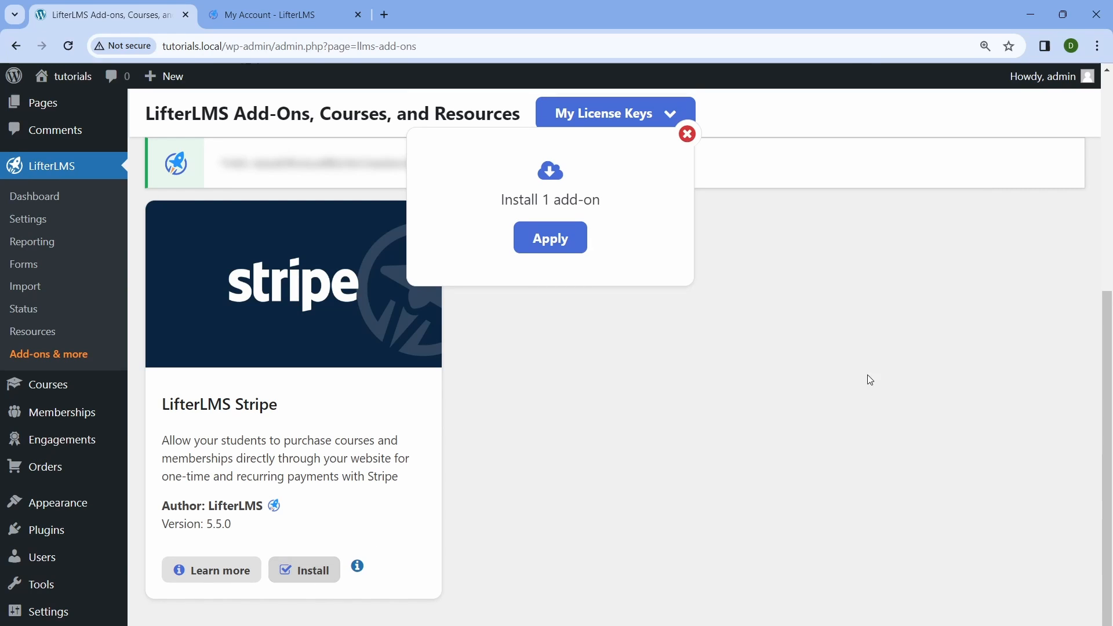
{"action": "left_click", "coordinate": [566, 240]}
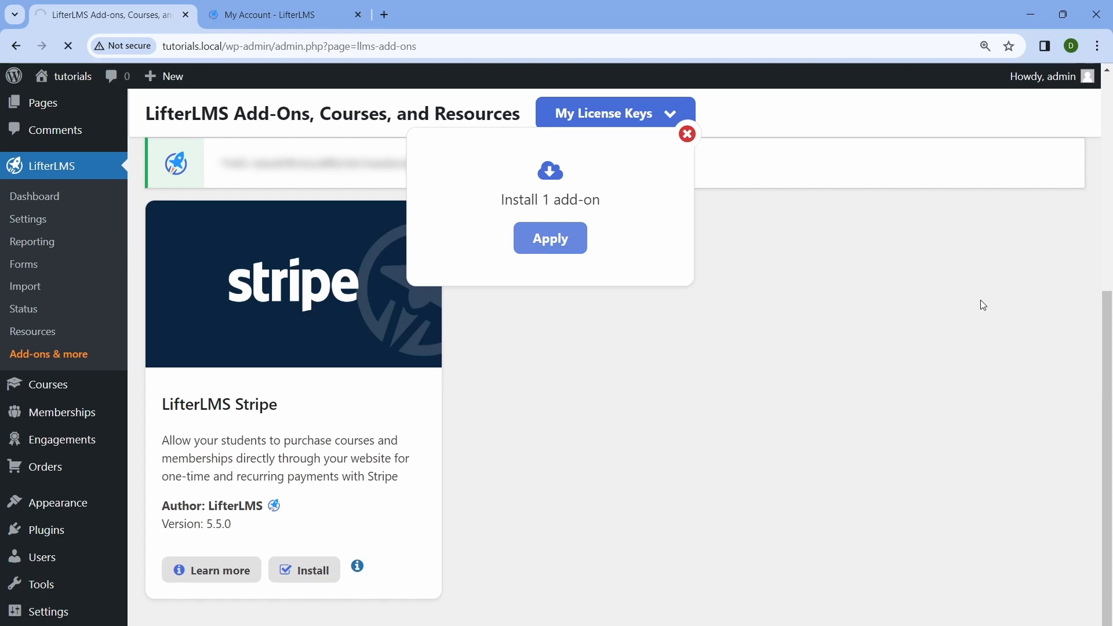
Step: Activate the installed LifterLMS Stripe add-on
{"action": "scroll", "coordinate": [984, 305], "scroll_direction": "down", "scroll_amount": 6}
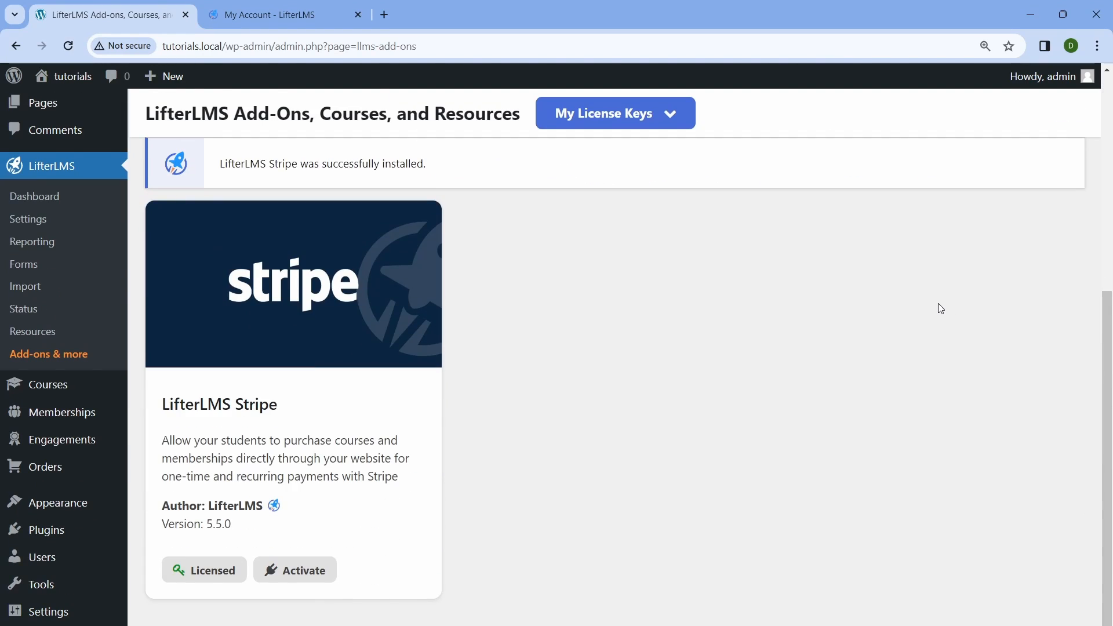
{"action": "left_click", "coordinate": [294, 570]}
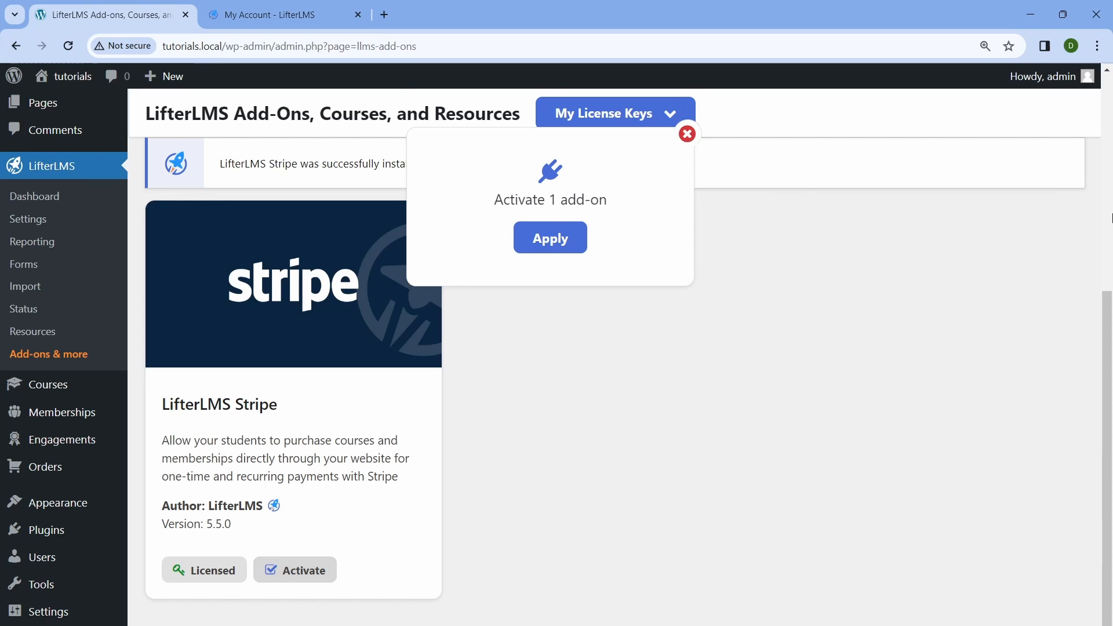
{"action": "left_click", "coordinate": [566, 240]}
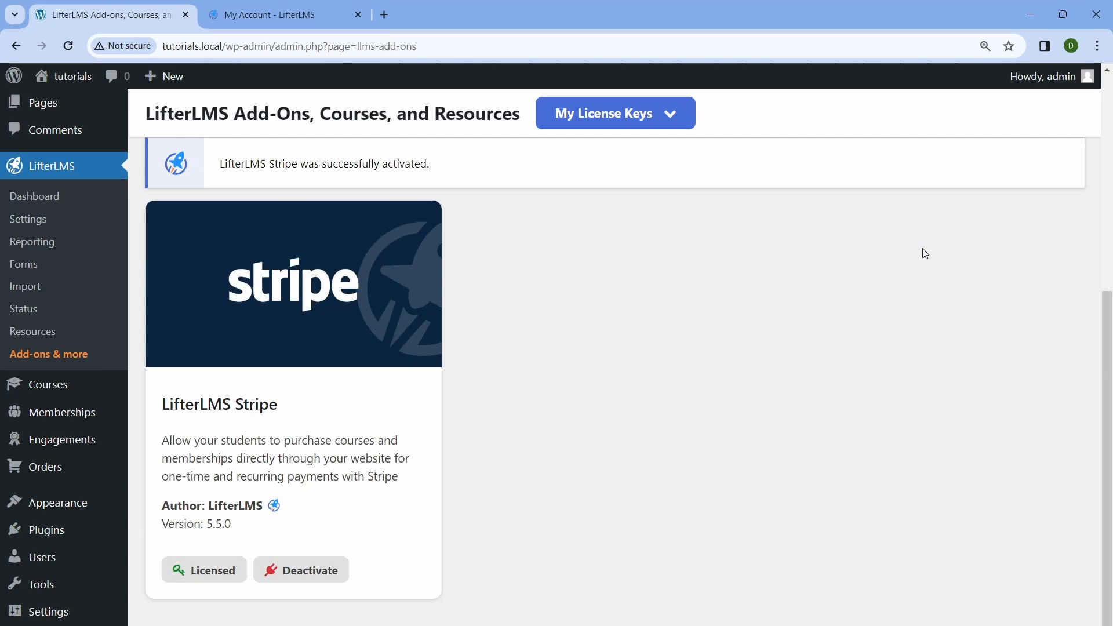
Step: Enable the Stripe payment gateway in the LifterLMS checkout settings and save the changes
{"action": "scroll", "coordinate": [924, 253], "scroll_direction": "up", "scroll_amount": 5}
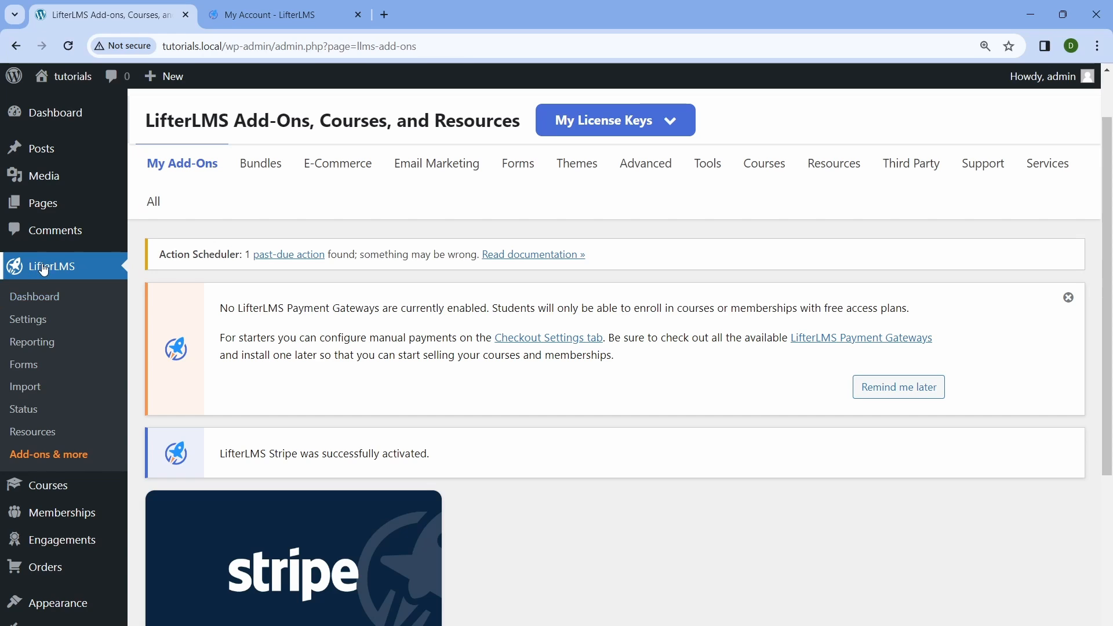
{"action": "left_click", "coordinate": [31, 323]}
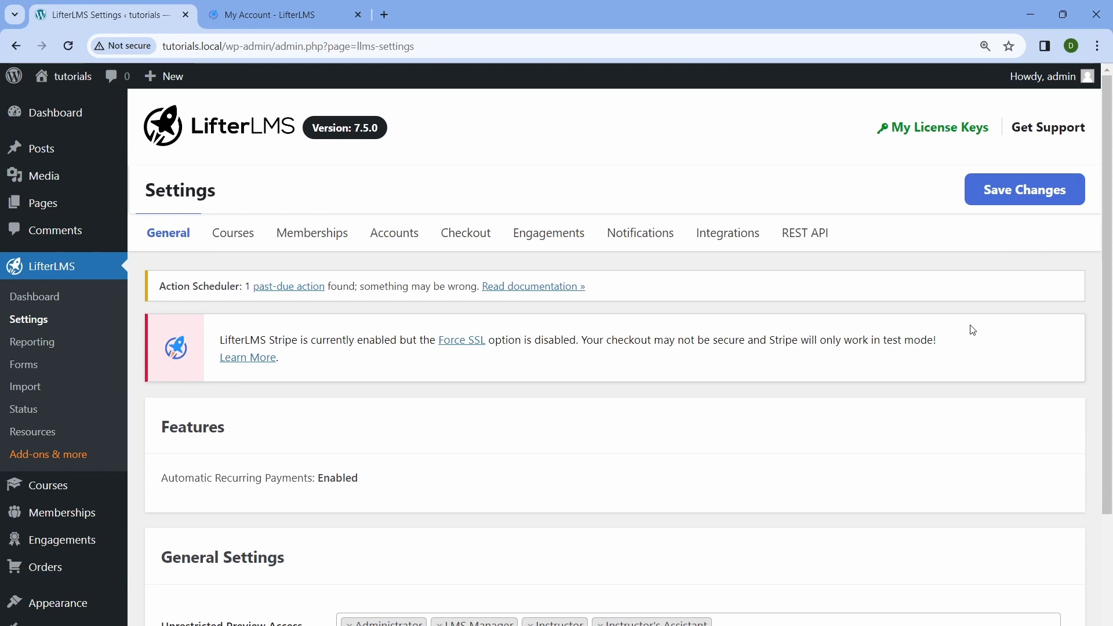
{"action": "left_click", "coordinate": [466, 232]}
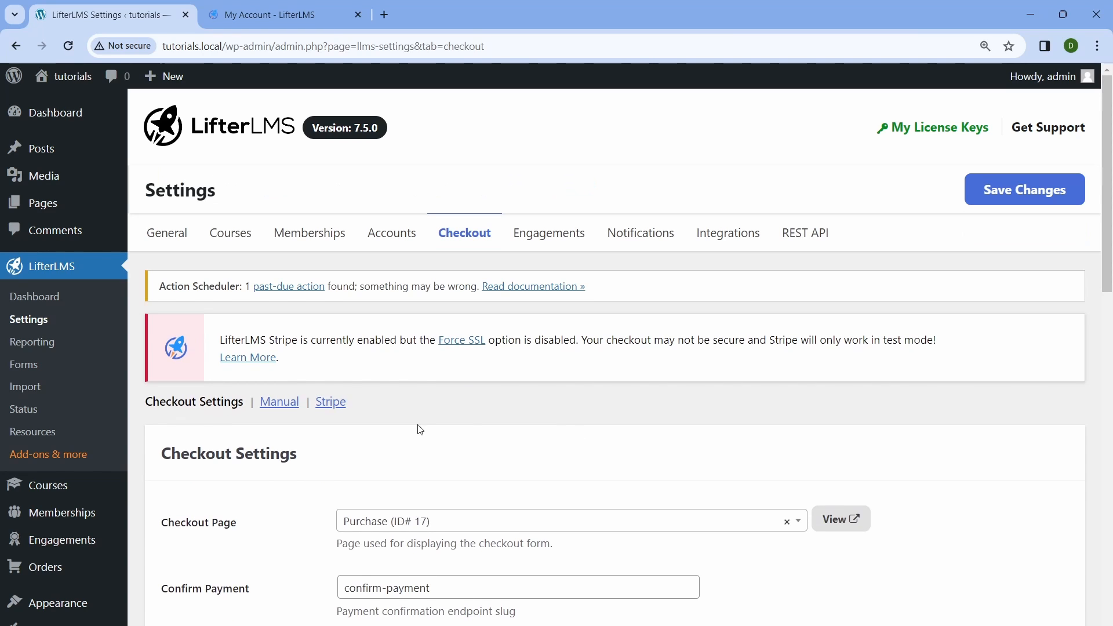
{"action": "left_click", "coordinate": [331, 401]}
{"action": "scroll", "coordinate": [479, 399], "scroll_direction": "down", "scroll_amount": 3}
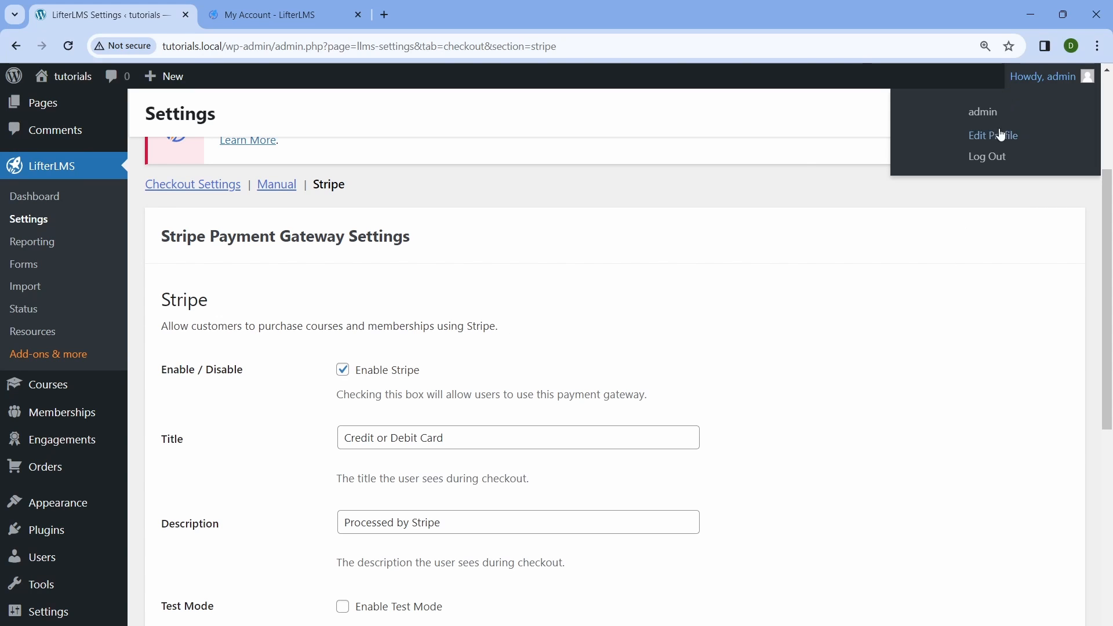
{"action": "left_click", "coordinate": [992, 116]}
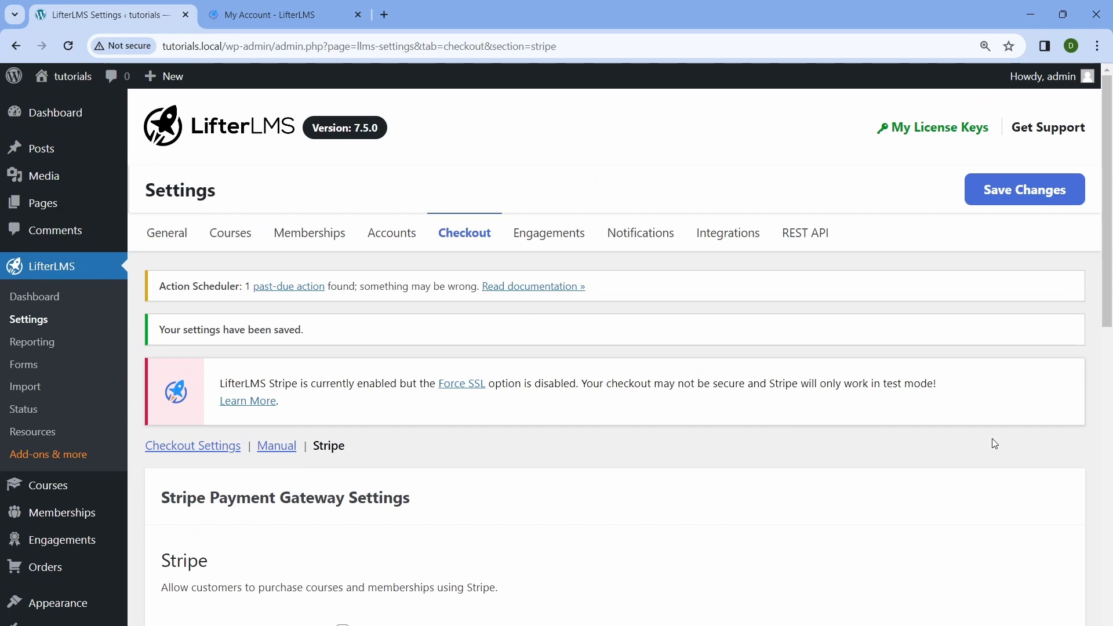
{"action": "scroll", "coordinate": [673, 430], "scroll_direction": "down", "scroll_amount": 4}
{"action": "scroll", "coordinate": [672, 436], "scroll_direction": "down", "scroll_amount": 5}
{"action": "scroll", "coordinate": [672, 436], "scroll_direction": "up", "scroll_amount": 10}
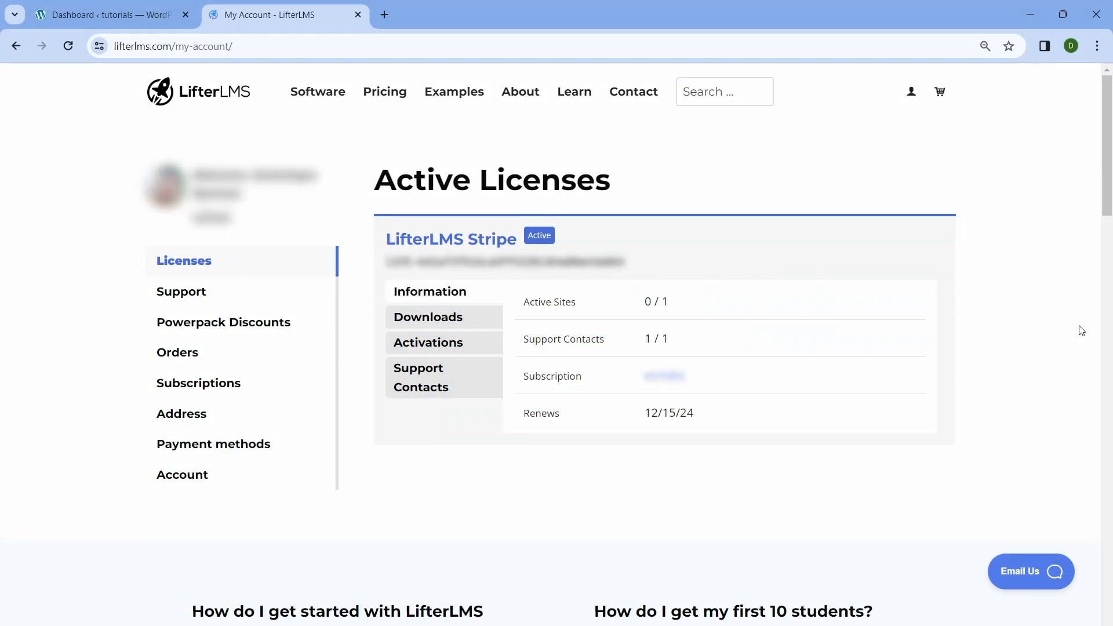
Step: Download the LifterLMS Stripe v5.5.0 plugin from the active license's downloads on the LifterLMS account page
{"action": "left_click", "coordinate": [418, 323]}
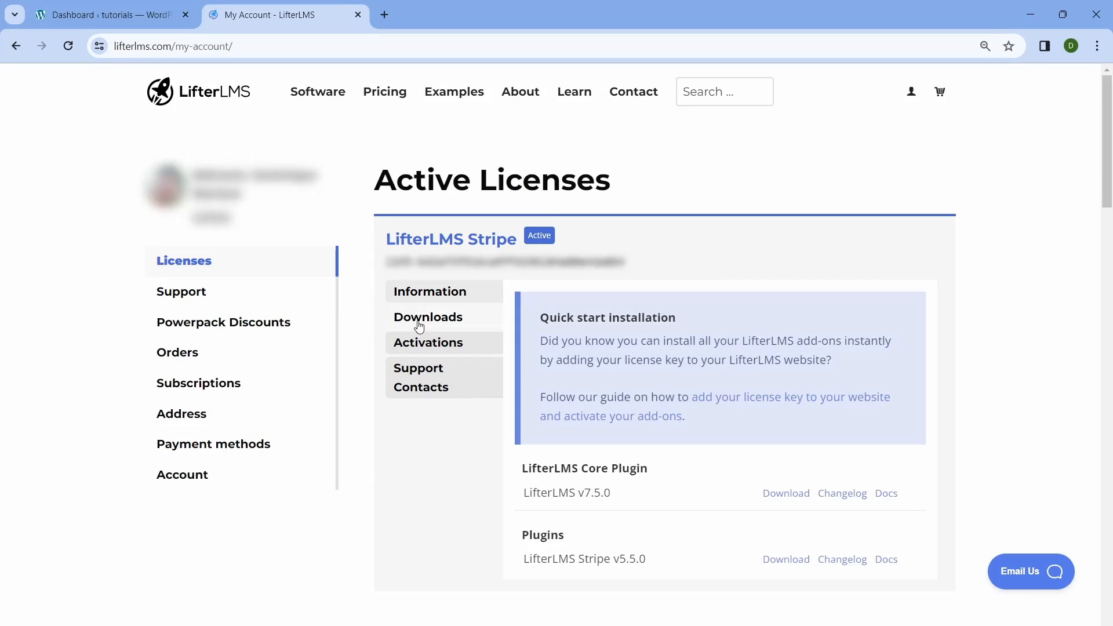
{"action": "left_click", "coordinate": [780, 560]}
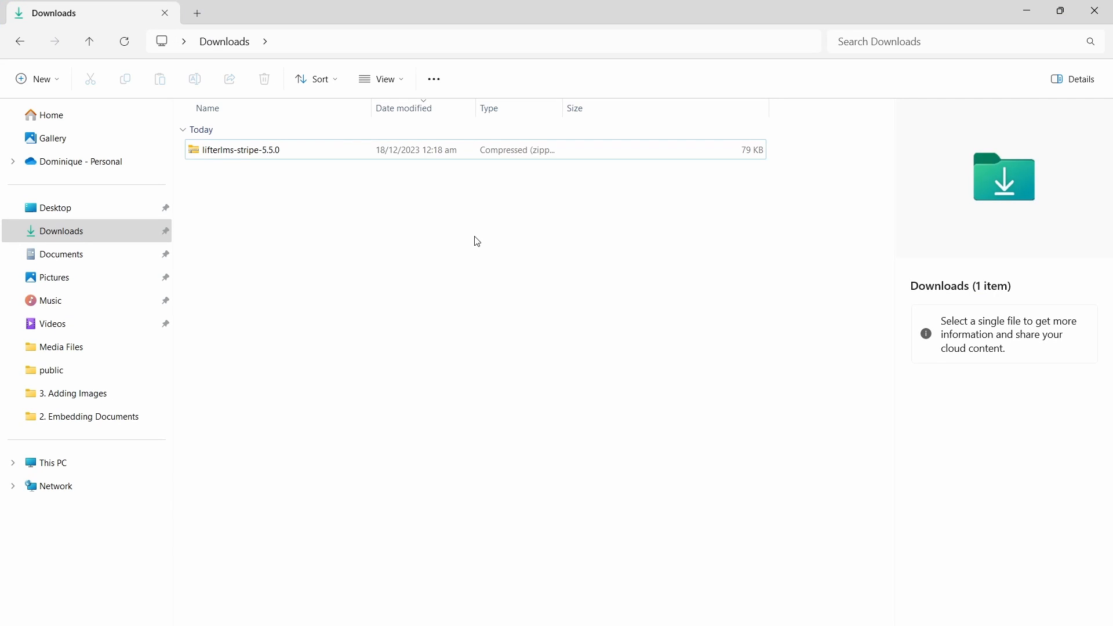
{"action": "left_click", "coordinate": [1028, 11]}
Step: In the WordPress admin, upload lifterlms-stripe-5.5.0 from Downloads as a new plugin, then install and activate it
{"action": "left_click", "coordinate": [68, 7]}
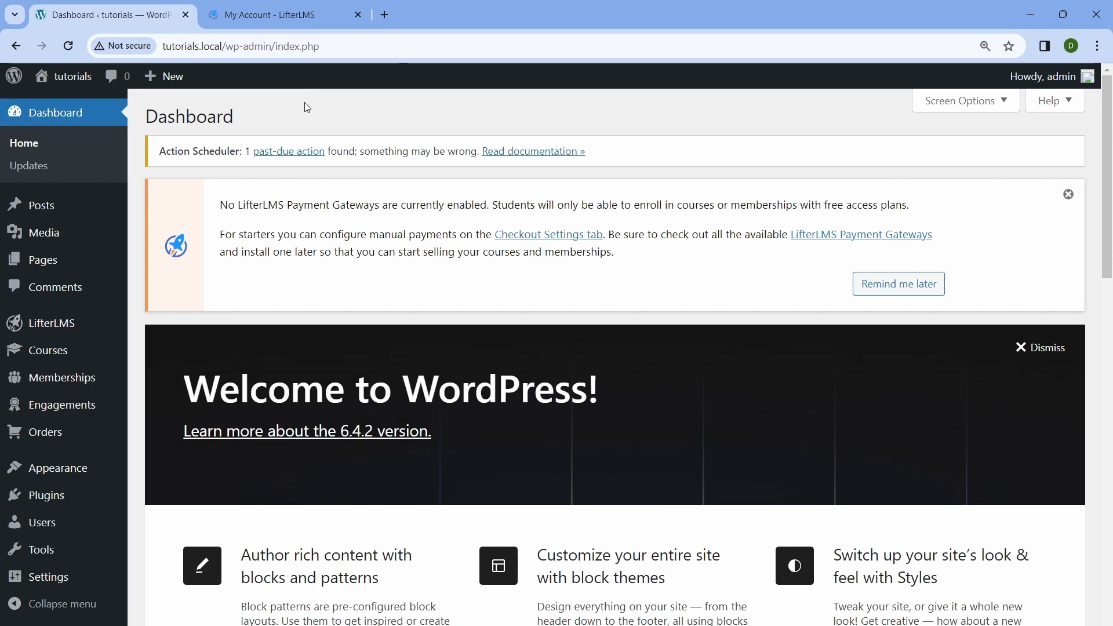
{"action": "mouse_move", "coordinate": [50, 505]}
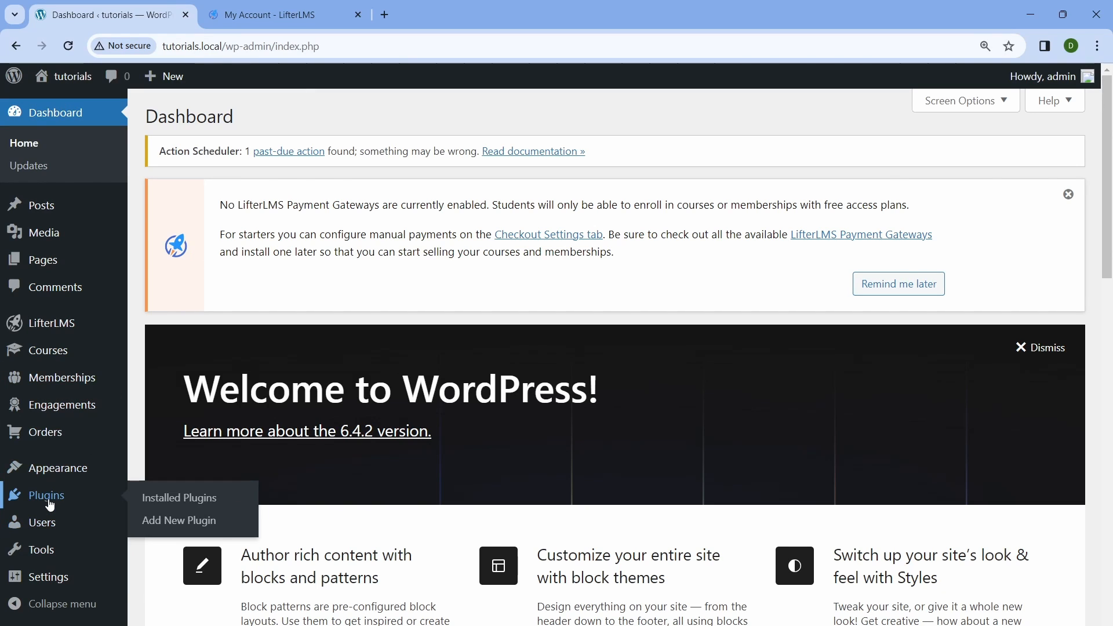
{"action": "left_click", "coordinate": [165, 520]}
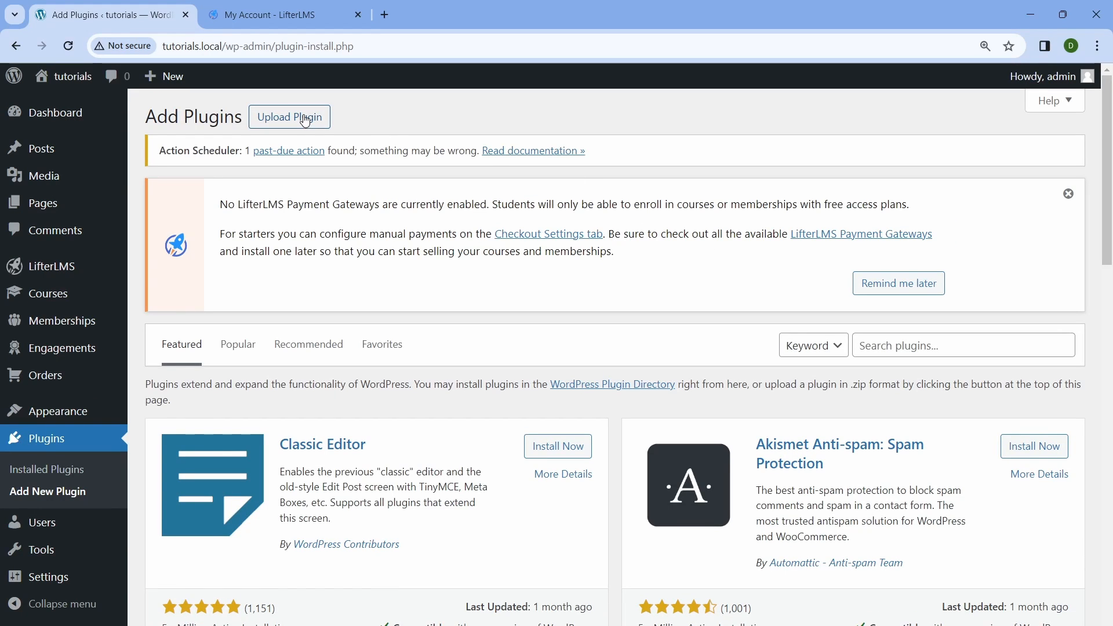
{"action": "left_click", "coordinate": [306, 120]}
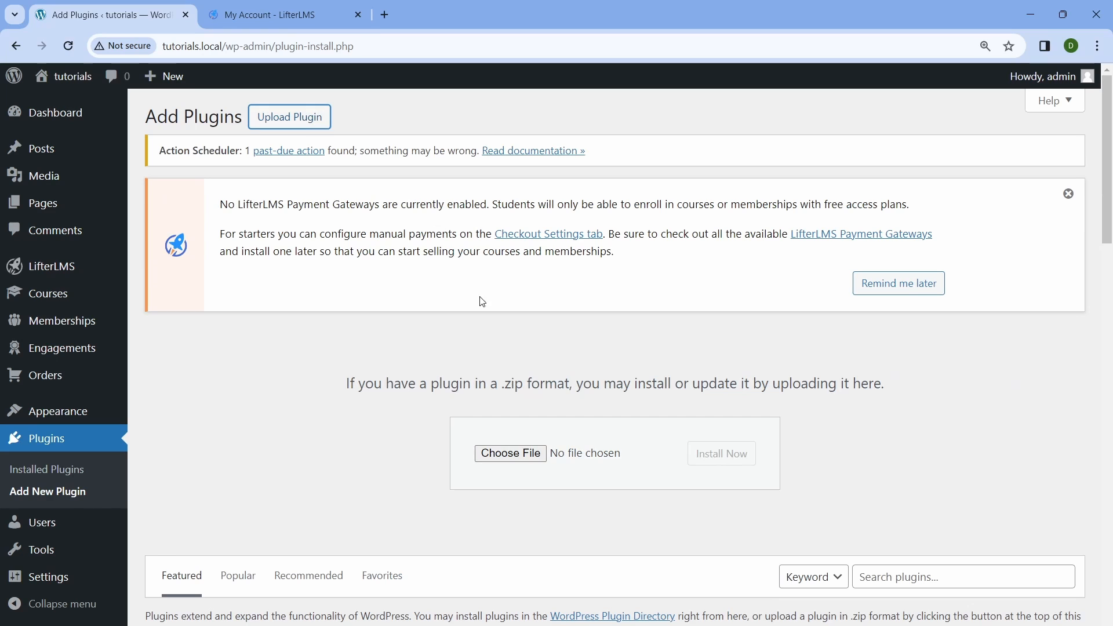
{"action": "left_click", "coordinate": [509, 452]}
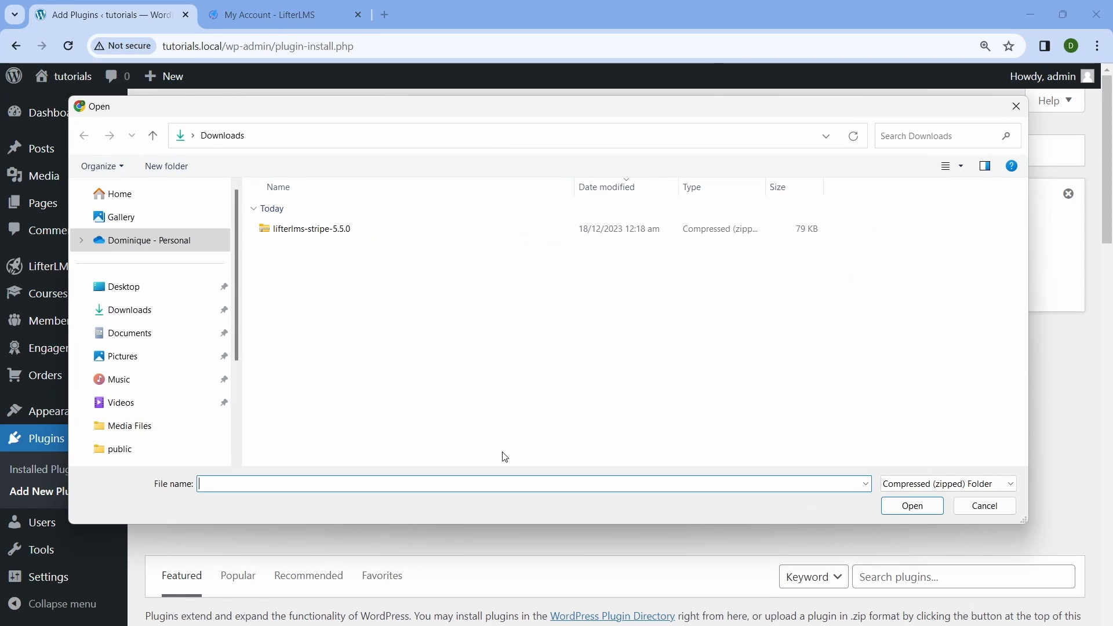
{"action": "left_click", "coordinate": [338, 230]}
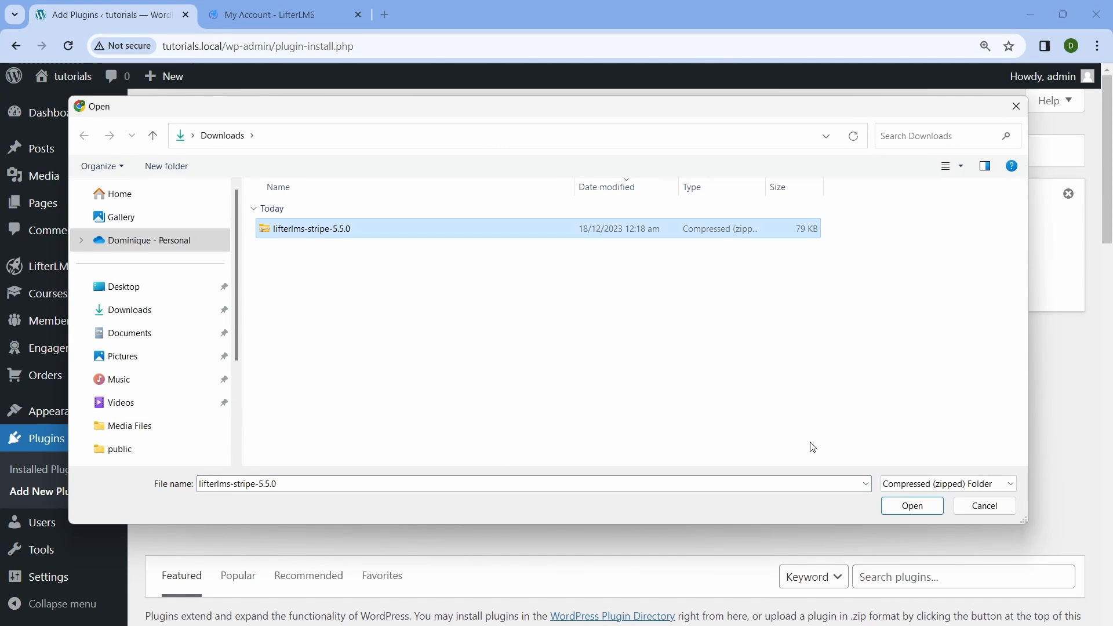
{"action": "left_click", "coordinate": [894, 505]}
{"action": "left_click", "coordinate": [754, 463]}
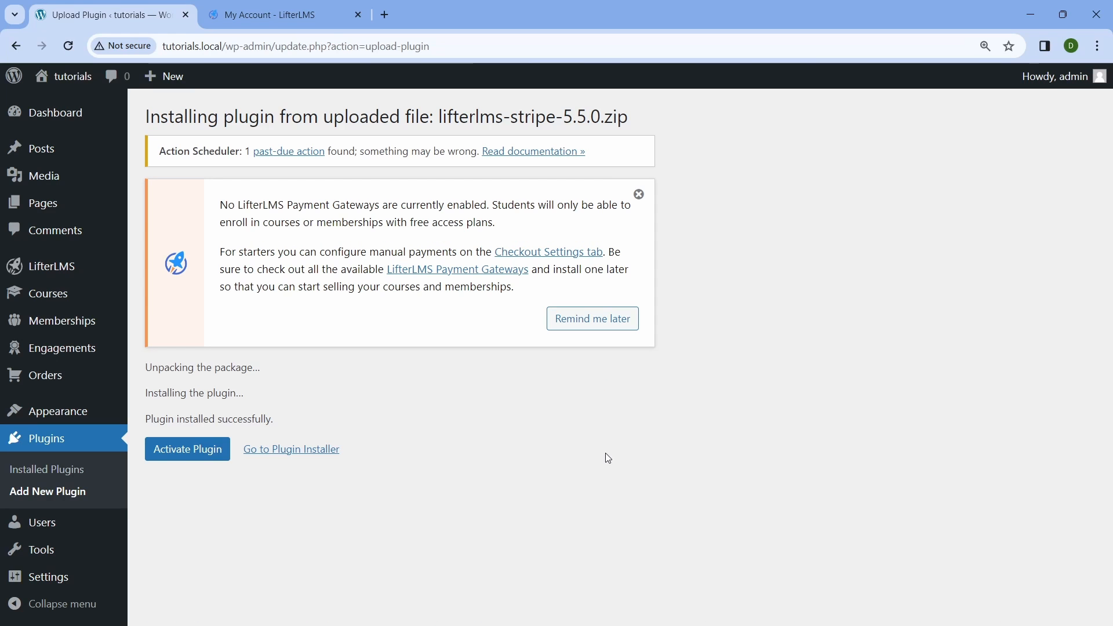
{"action": "left_click", "coordinate": [189, 457]}
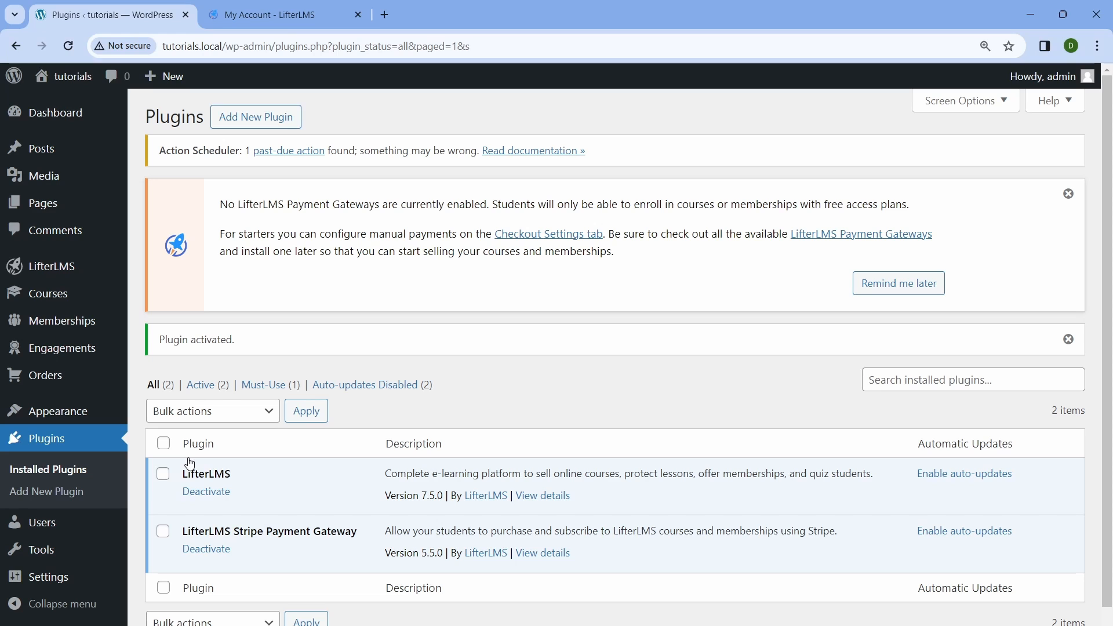
Step: Turn on Enable Stripe in LifterLMS's Stripe checkout settings and save the changes
{"action": "mouse_move", "coordinate": [63, 275]}
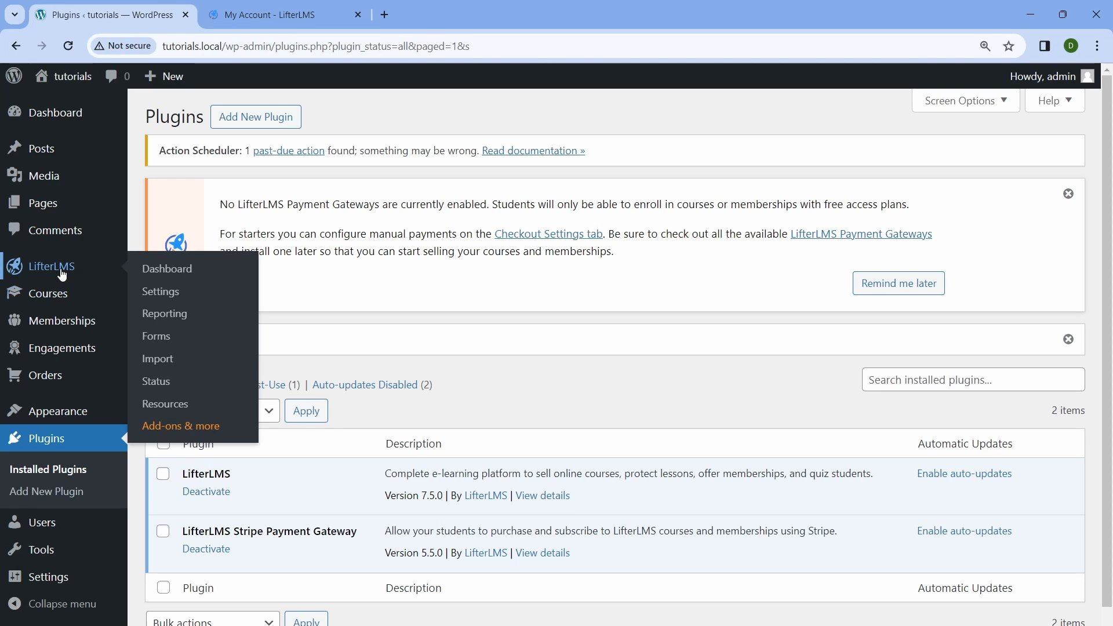
{"action": "left_click", "coordinate": [164, 295]}
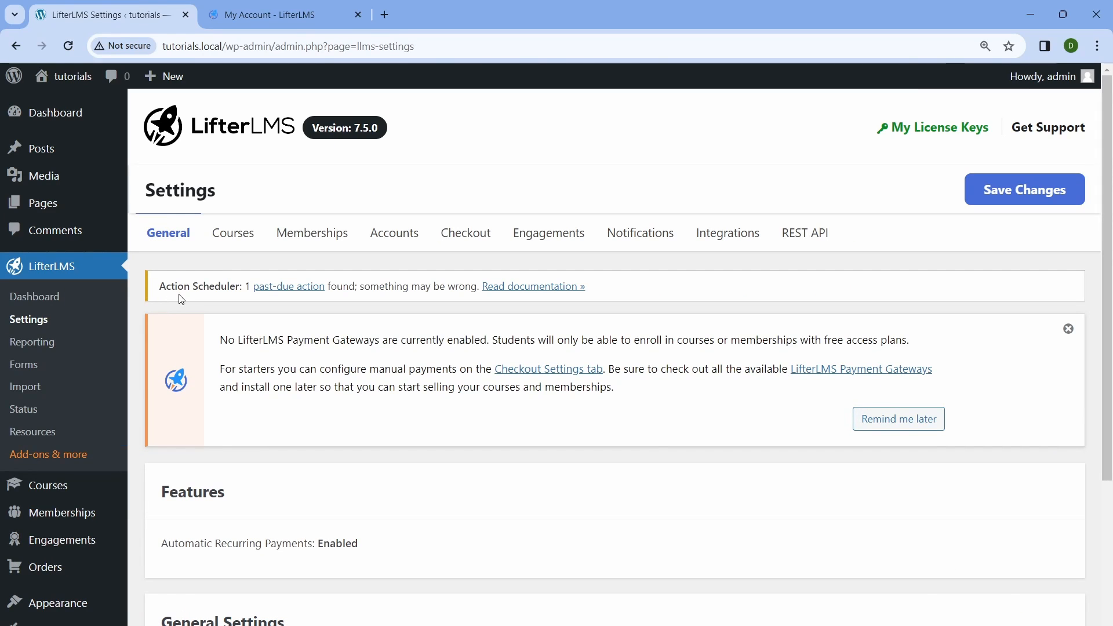
{"action": "left_click", "coordinate": [476, 229]}
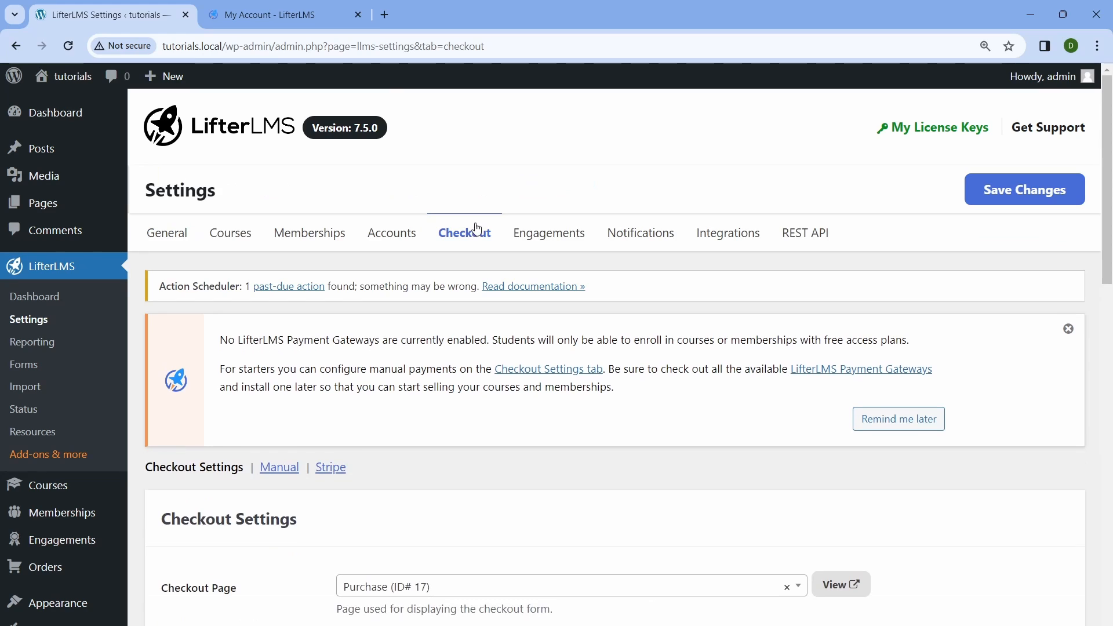
{"action": "left_click", "coordinate": [330, 467]}
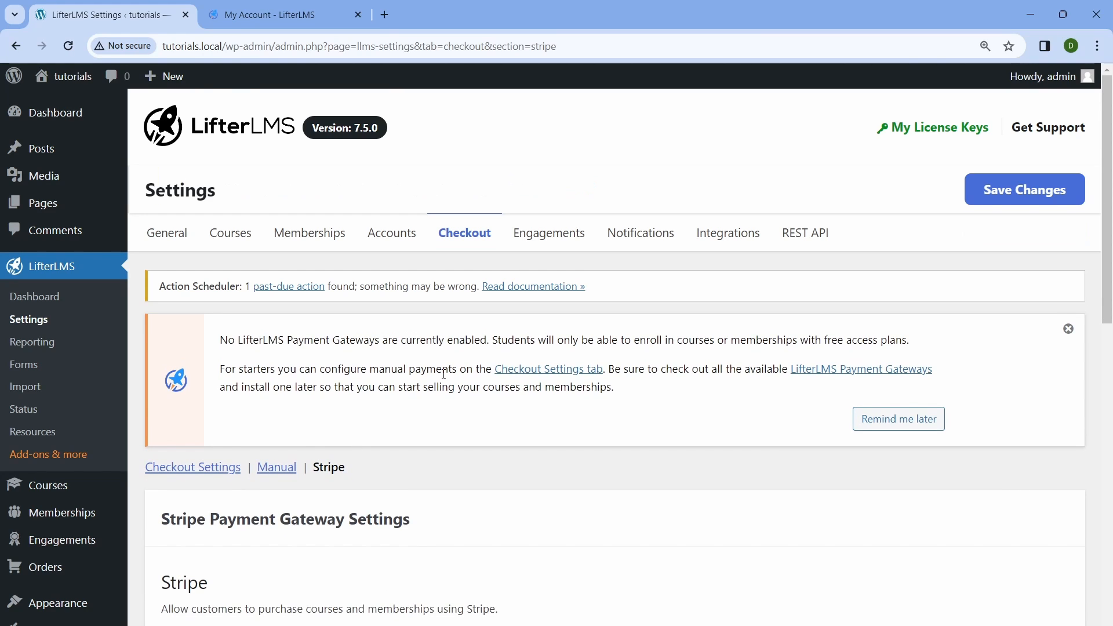
{"action": "scroll", "coordinate": [444, 374], "scroll_direction": "down", "scroll_amount": 2}
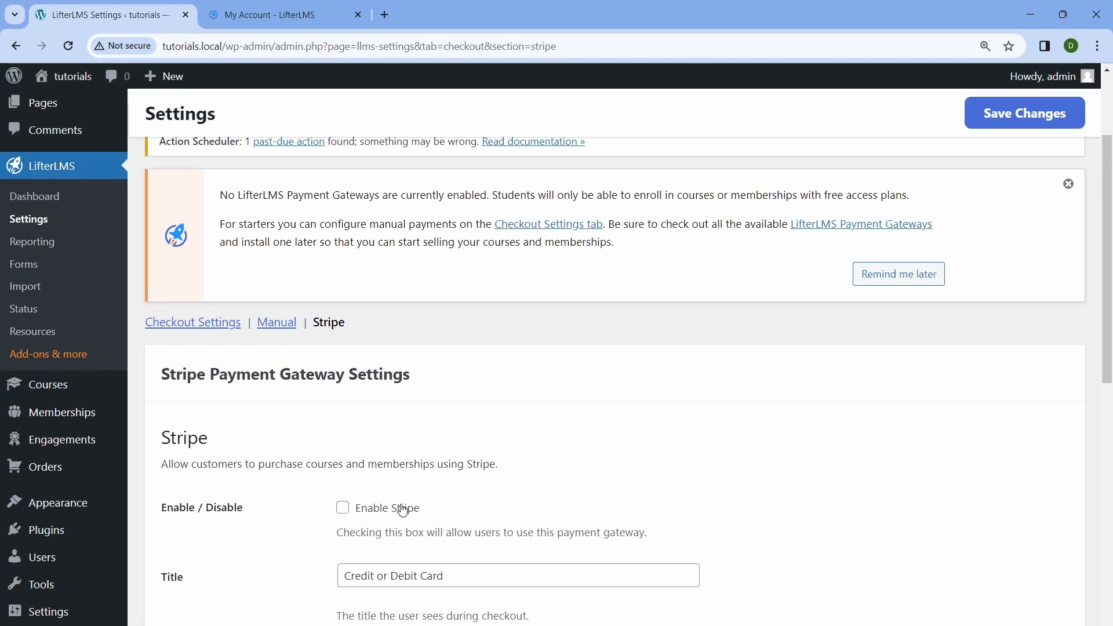
{"action": "left_click", "coordinate": [403, 509]}
{"action": "left_click", "coordinate": [1008, 118]}
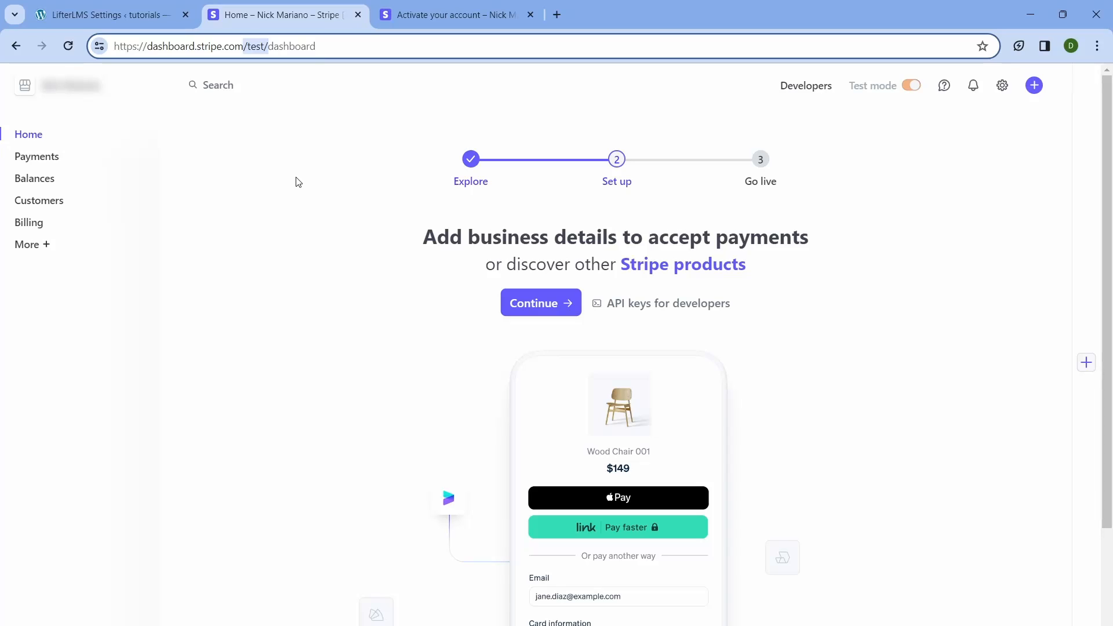
Step: Examine Stripe's Activate Payments onboarding page and return to the test-mode dashboard
{"action": "left_click", "coordinate": [436, 16]}
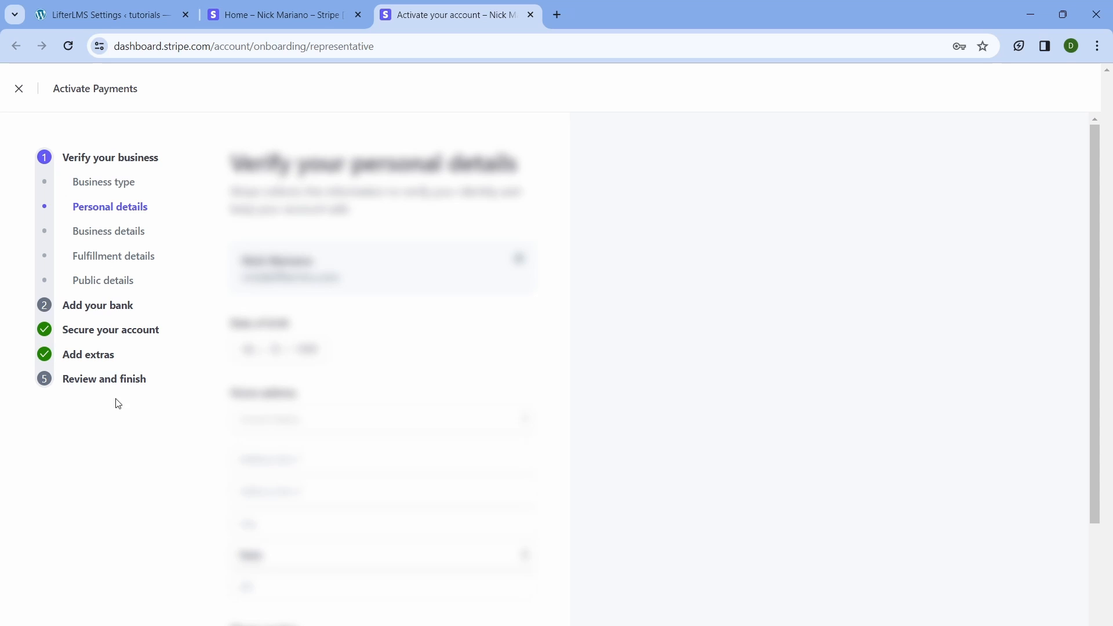
{"action": "left_click", "coordinate": [310, 13]}
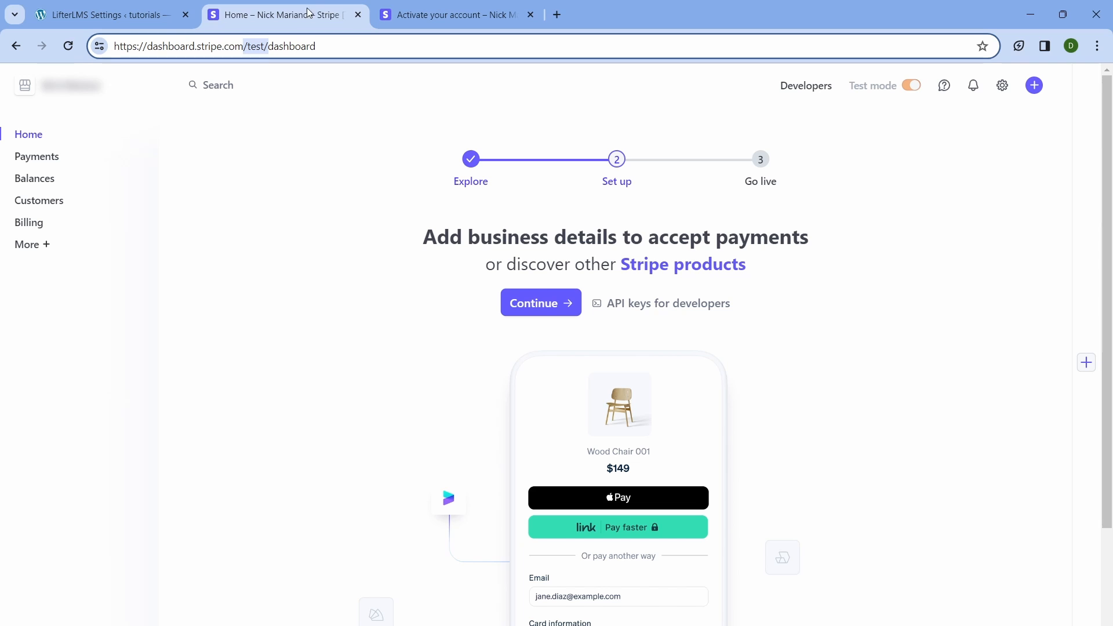
Step: Back in the LifterLMS Stripe gateway settings, enable test mode and save the changes
{"action": "left_click", "coordinate": [116, 20]}
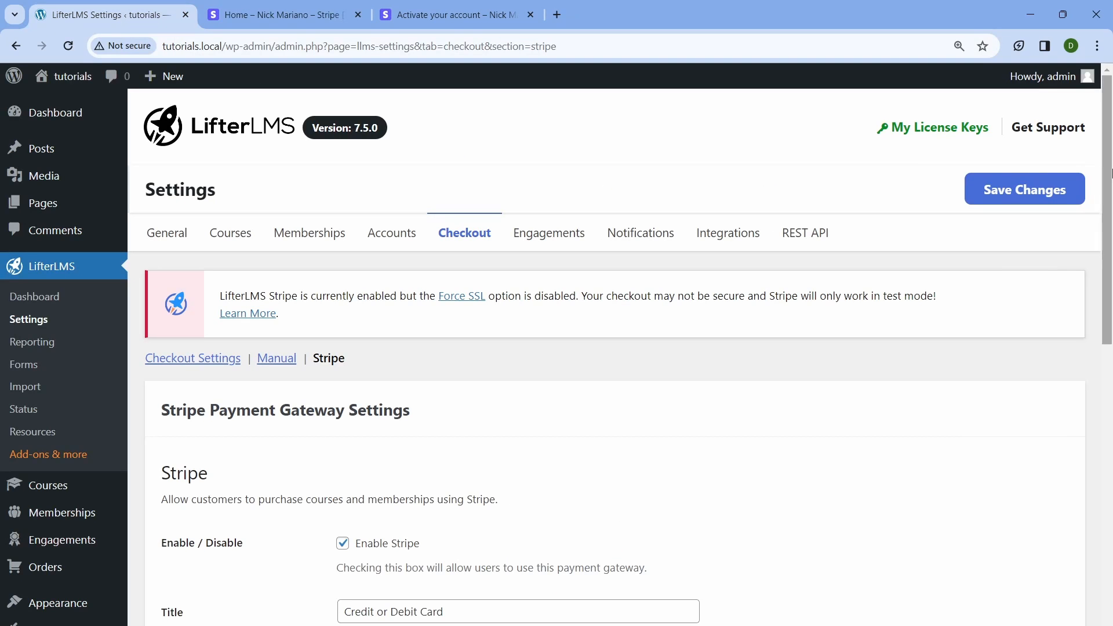
{"action": "left_click_drag", "start_coordinate": [1108, 128], "coordinate": [1101, 305]}
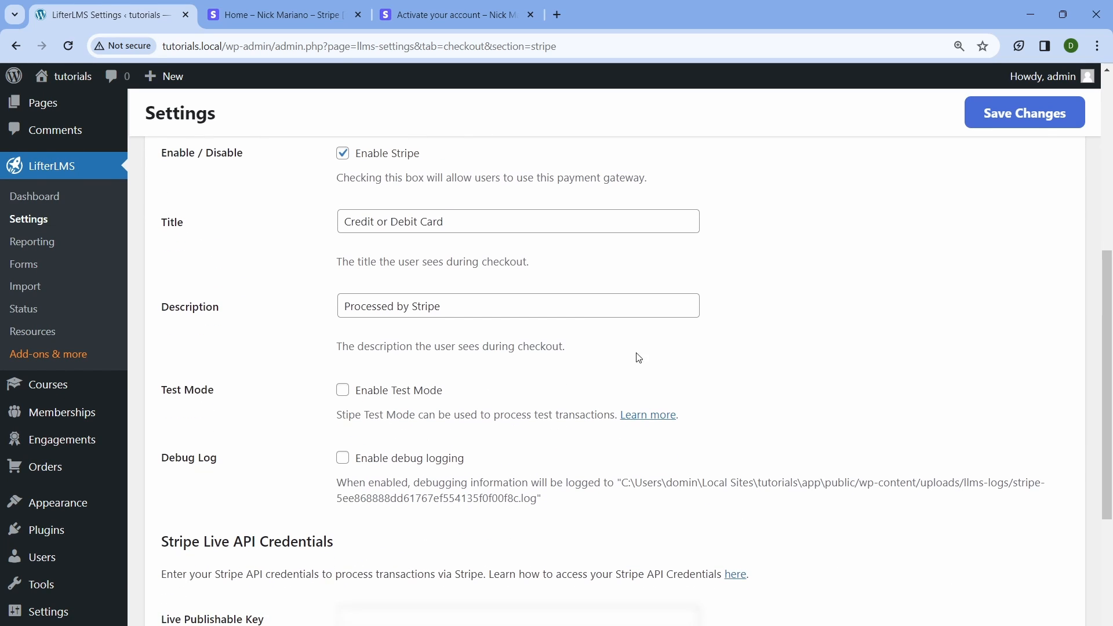
{"action": "left_click", "coordinate": [412, 392]}
{"action": "left_click", "coordinate": [1024, 118]}
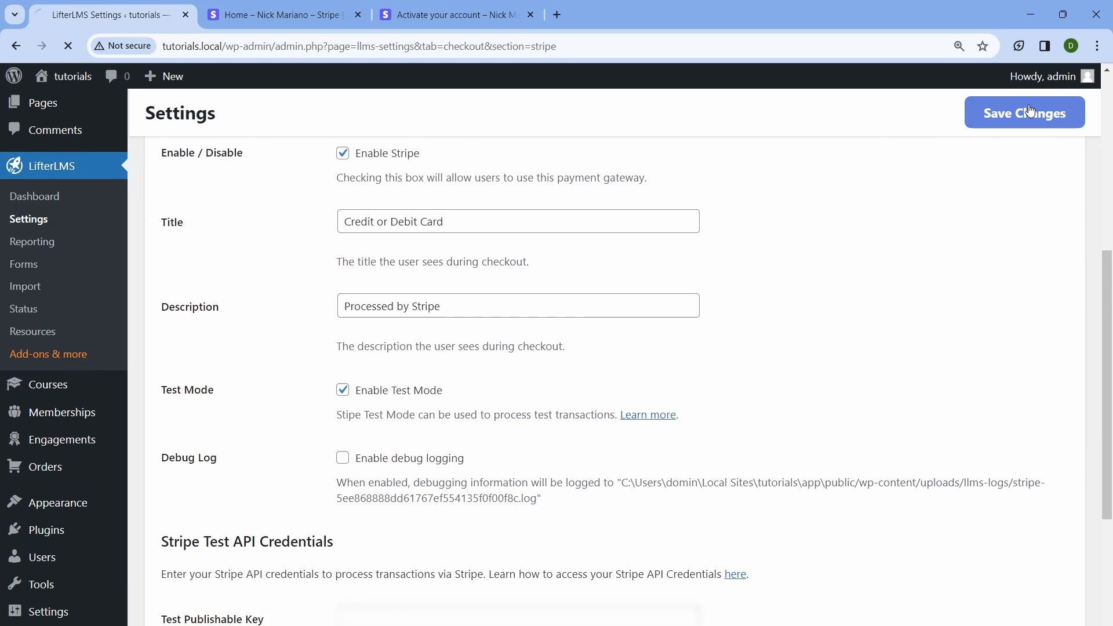
Step: In the Stripe dashboard's Developers area, open the test API keys and copy the publishable key
{"action": "scroll", "coordinate": [1077, 359], "scroll_direction": "down", "scroll_amount": 7}
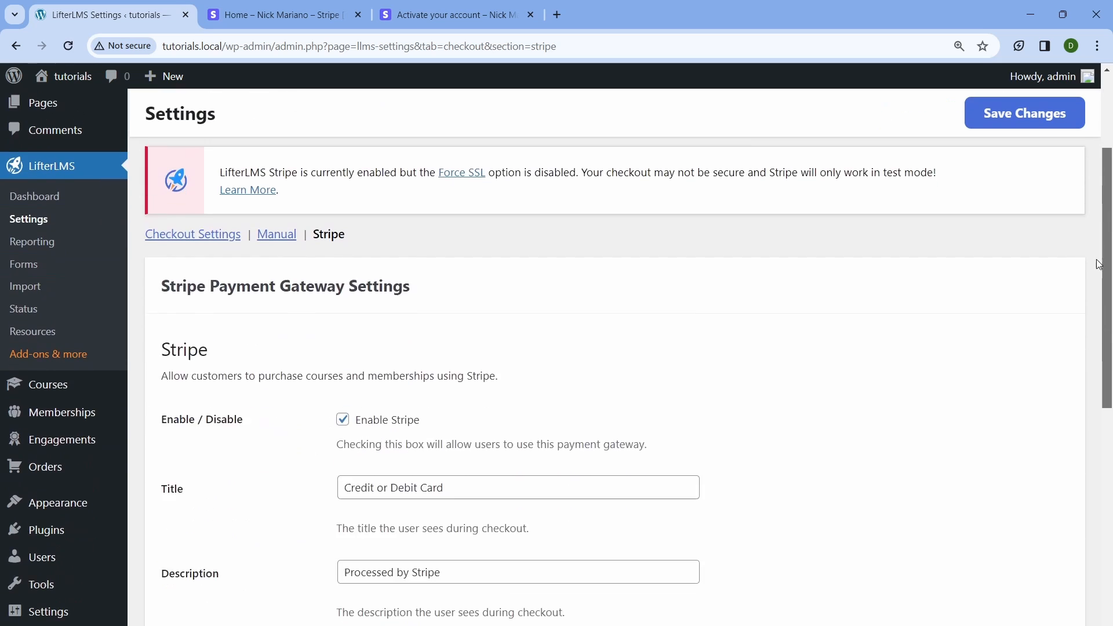
{"action": "scroll", "coordinate": [1060, 446], "scroll_direction": "down", "scroll_amount": 1}
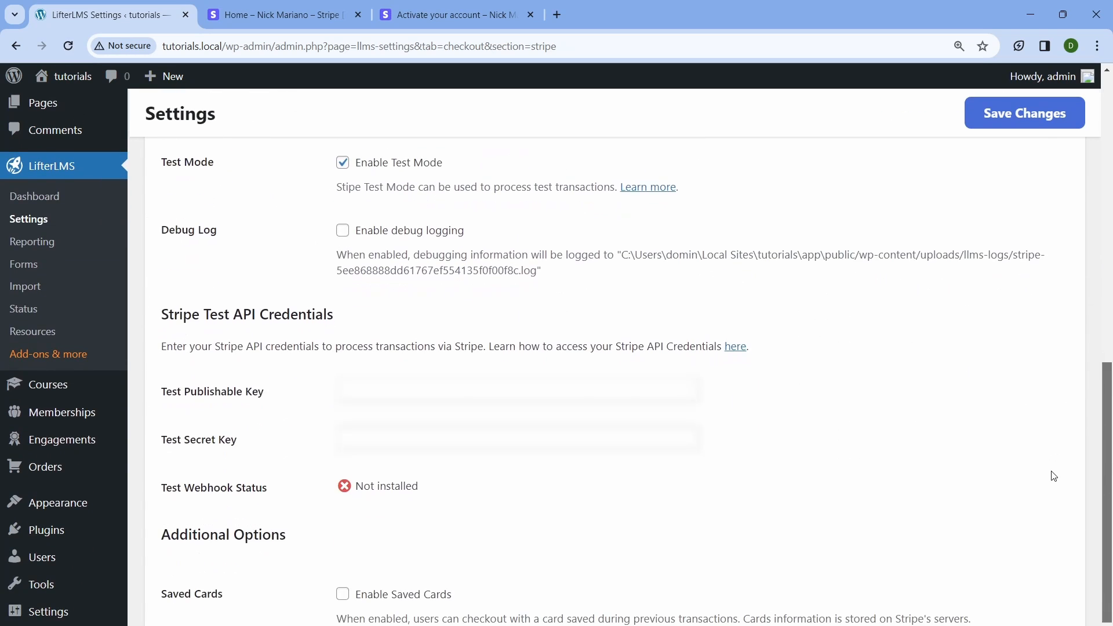
{"action": "scroll", "coordinate": [1054, 478], "scroll_direction": "down", "scroll_amount": 1}
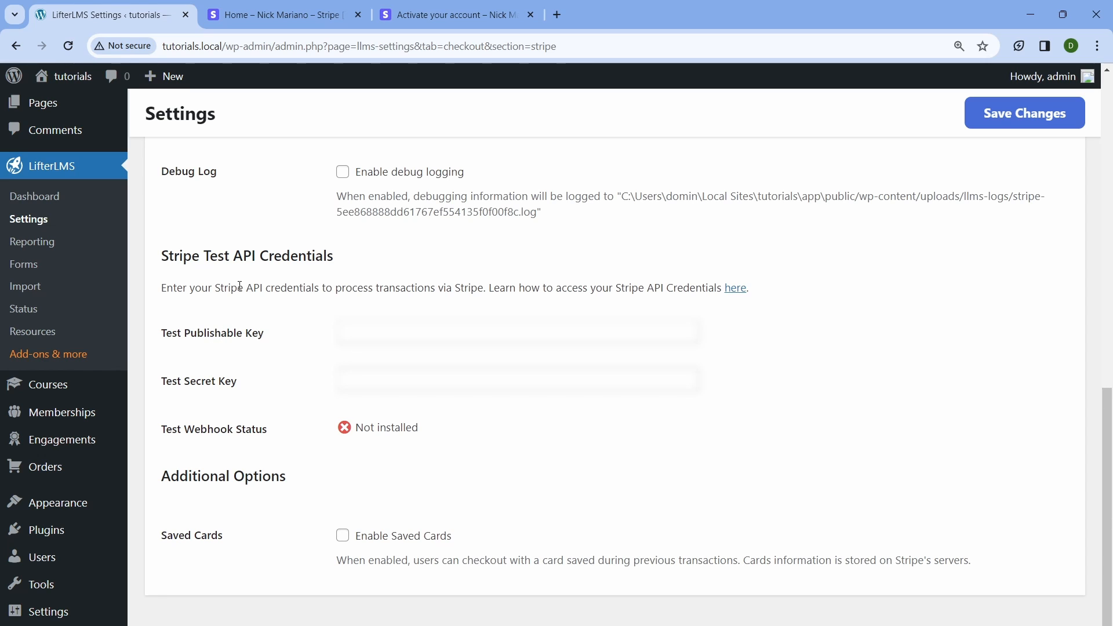
{"action": "left_click", "coordinate": [280, 16]}
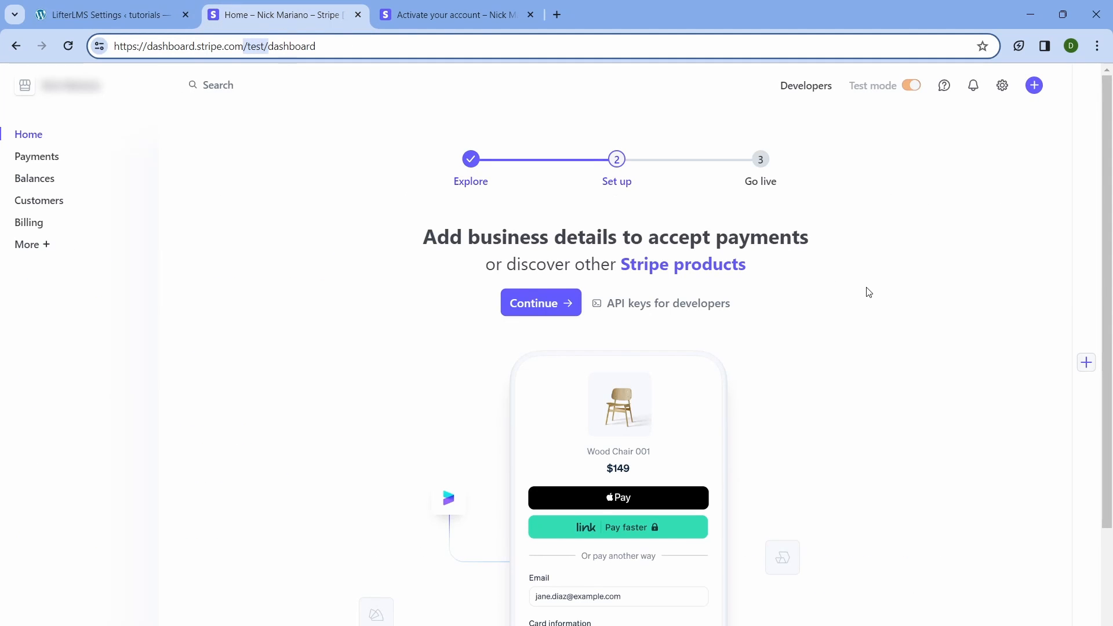
{"action": "left_click", "coordinate": [812, 93]}
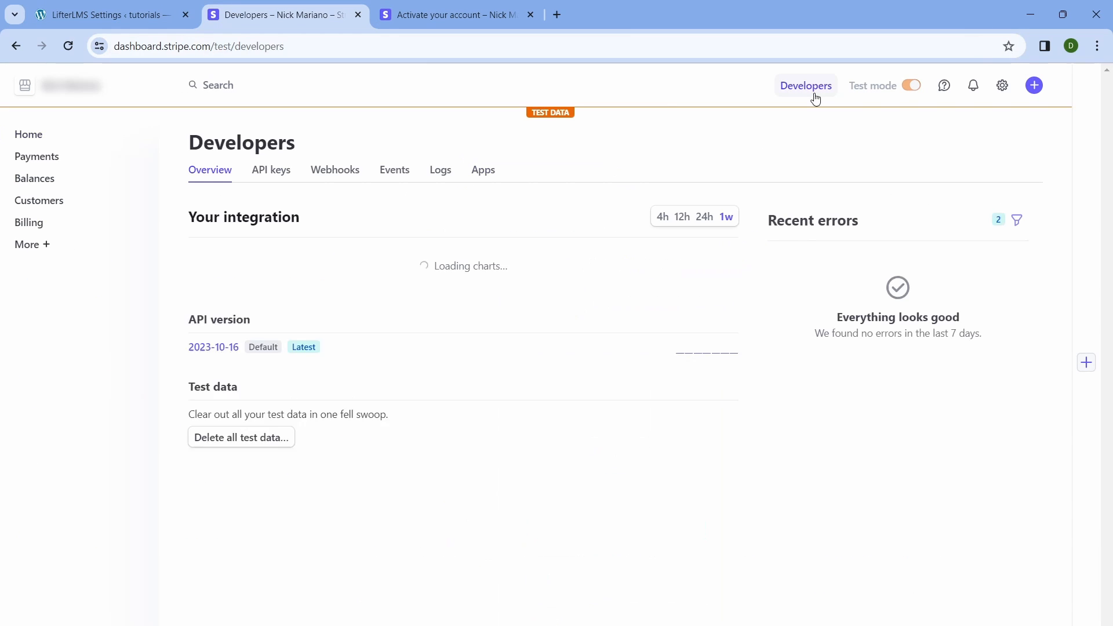
{"action": "left_click", "coordinate": [270, 172]}
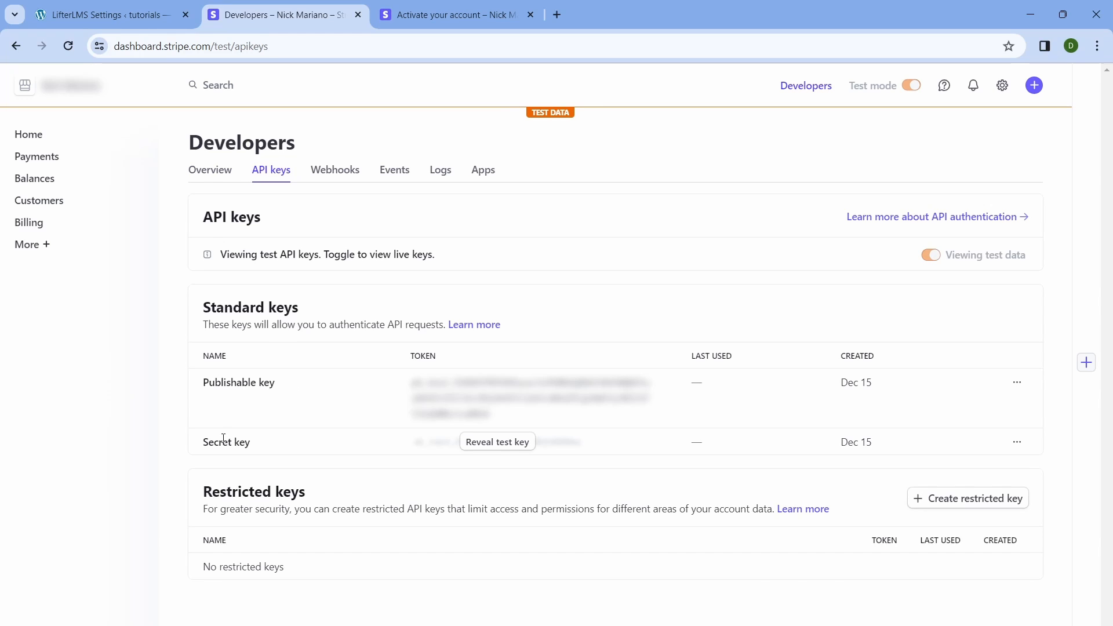
{"action": "left_click", "coordinate": [475, 394]}
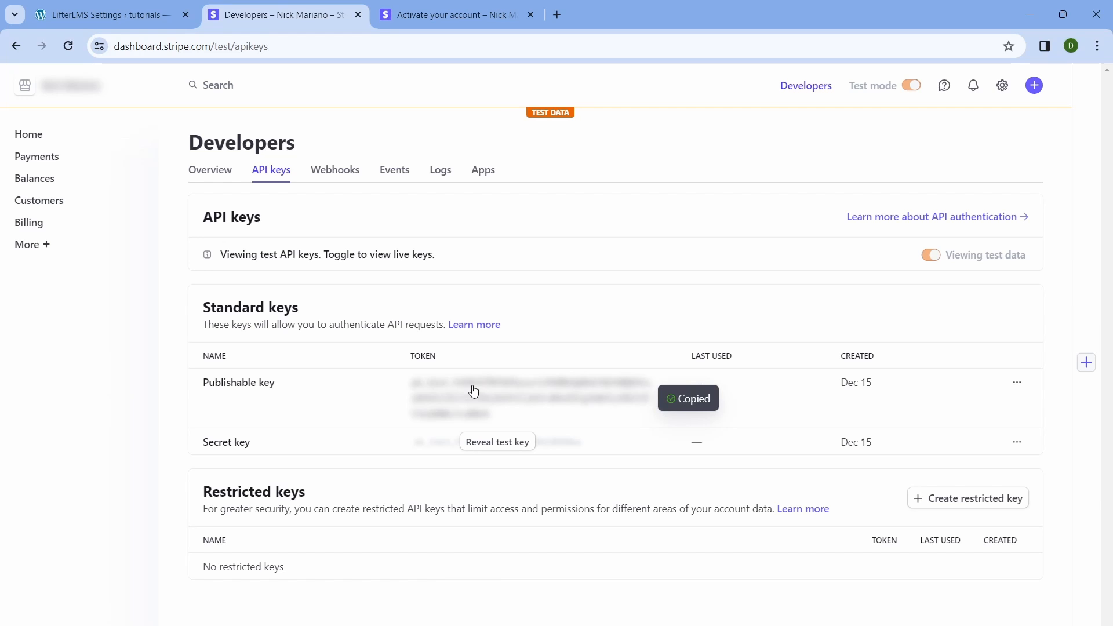
Step: Paste the copied Stripe key as the Test Publishable Key in the LifterLMS Stripe gateway settings
{"action": "left_click", "coordinate": [87, 10]}
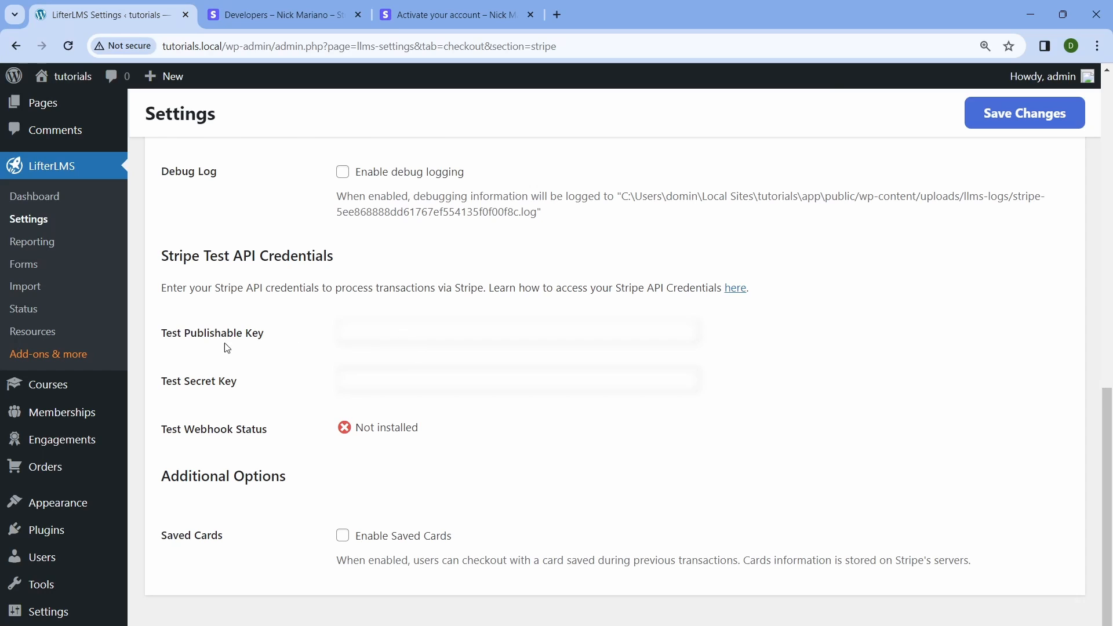
{"action": "left_click", "coordinate": [419, 328]}
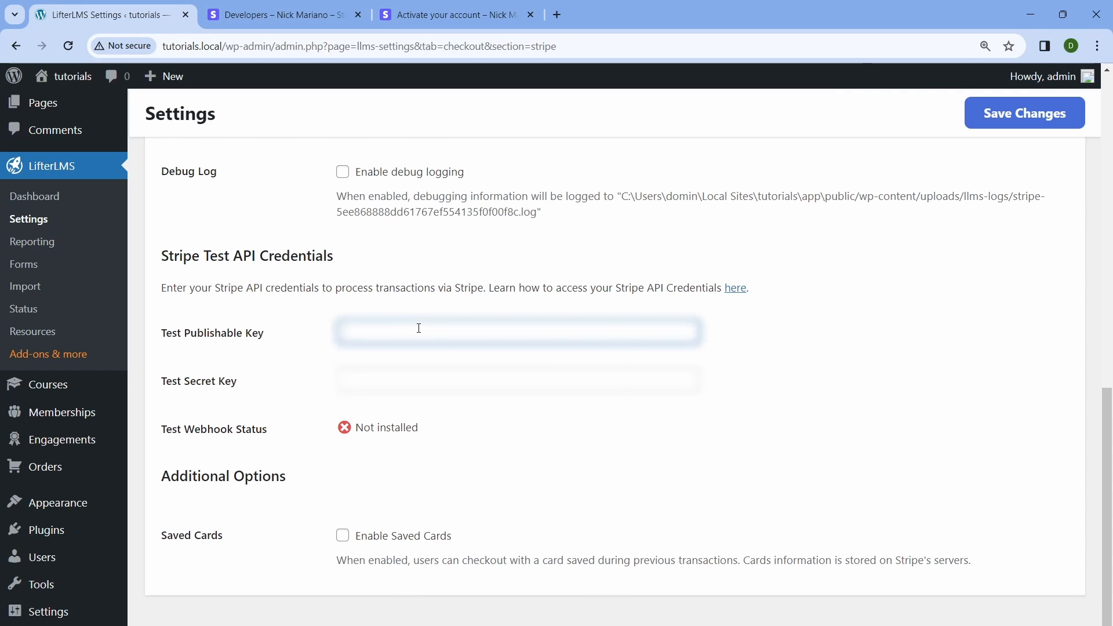
{"action": "right_click", "coordinate": [417, 326]}
{"action": "left_click", "coordinate": [460, 469]}
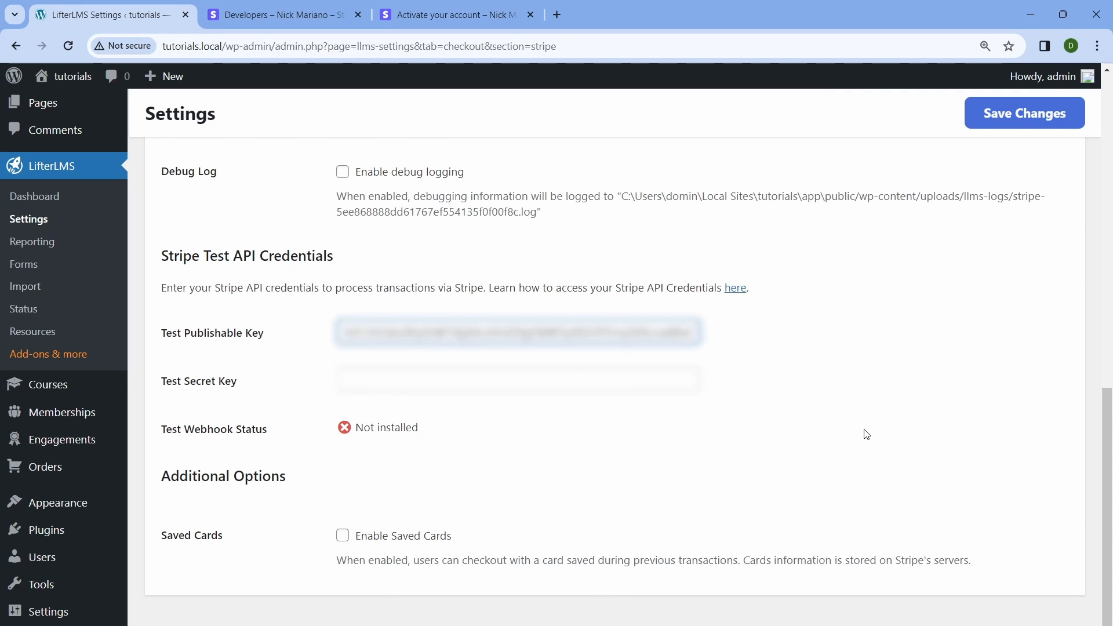
Step: Back in Stripe's API keys, reveal the test secret key by confirming the account password, and copy it
{"action": "left_click", "coordinate": [252, 7]}
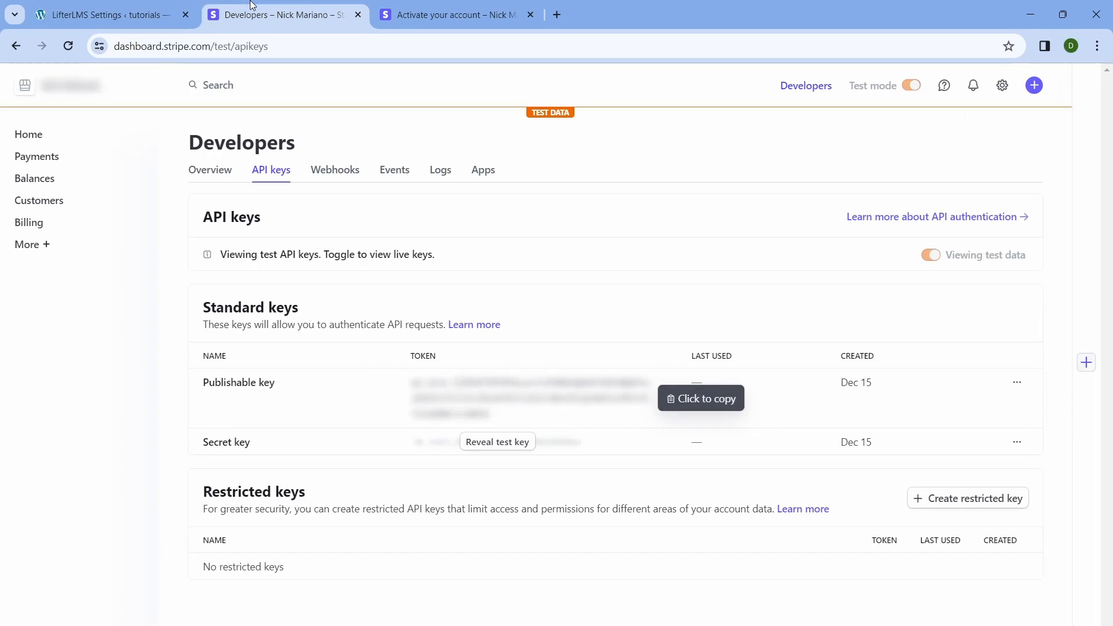
{"action": "left_click", "coordinate": [510, 446]}
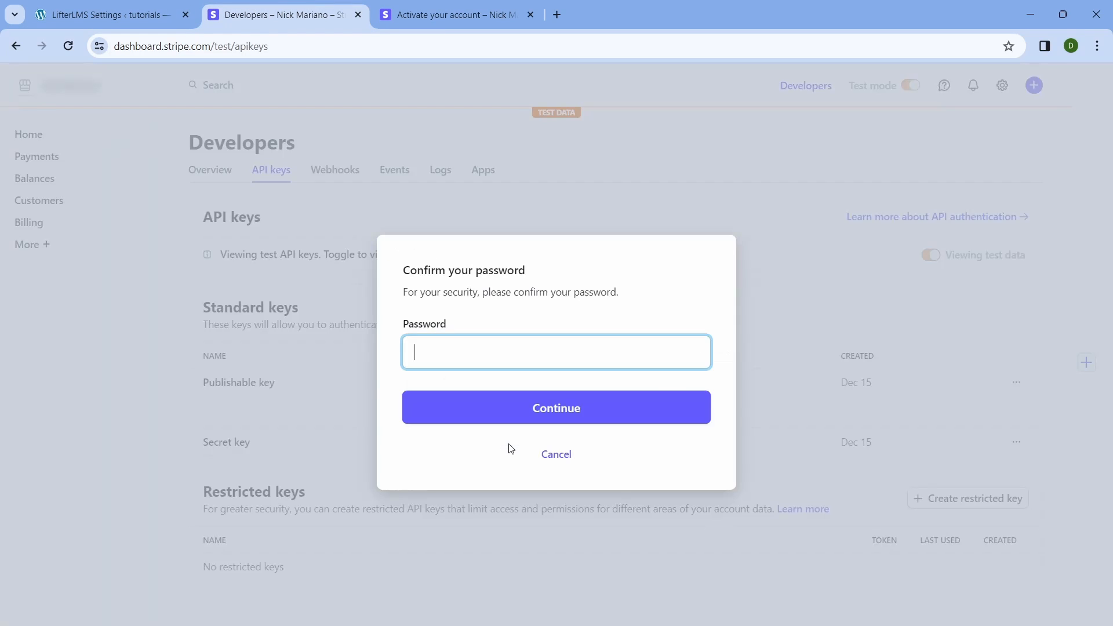
{"action": "left_click", "coordinate": [549, 403]}
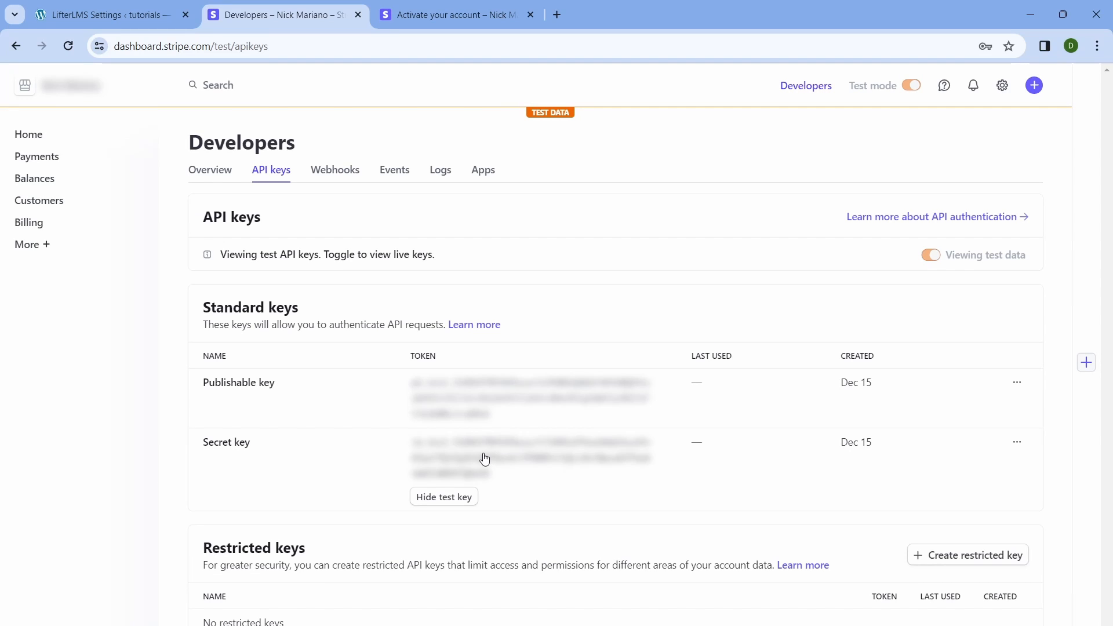
{"action": "left_click", "coordinate": [485, 459]}
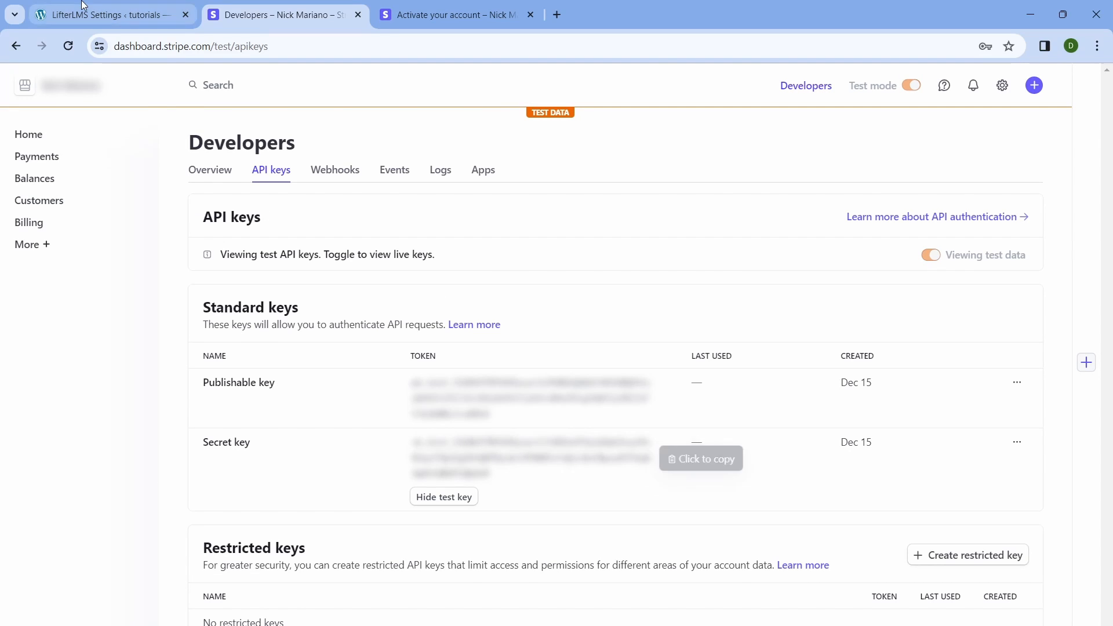
Step: Paste the copied key as the Test Secret Key in the LifterLMS Stripe settings and save the changes
{"action": "left_click", "coordinate": [104, 15]}
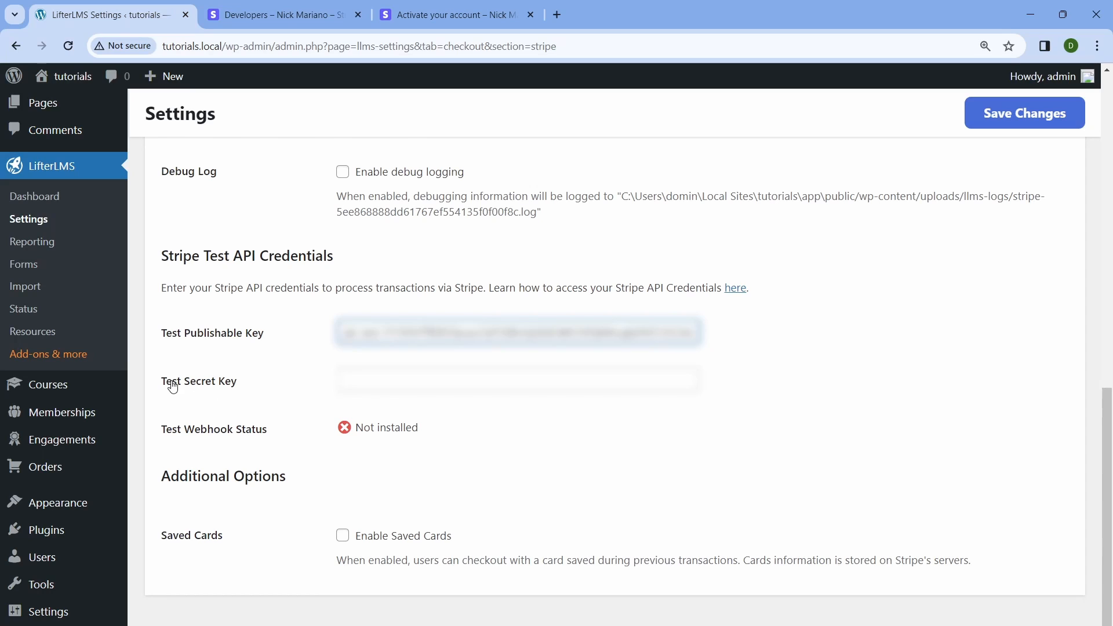
{"action": "left_click", "coordinate": [361, 380]}
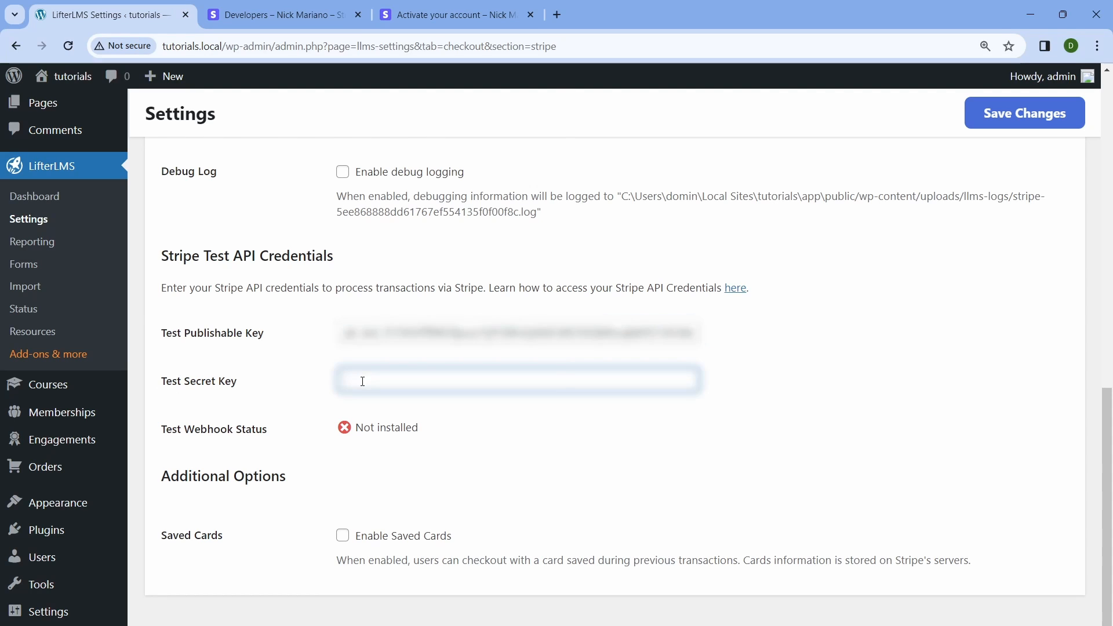
{"action": "right_click", "coordinate": [367, 379]}
{"action": "left_click", "coordinate": [406, 219]}
{"action": "left_click", "coordinate": [1100, 454]}
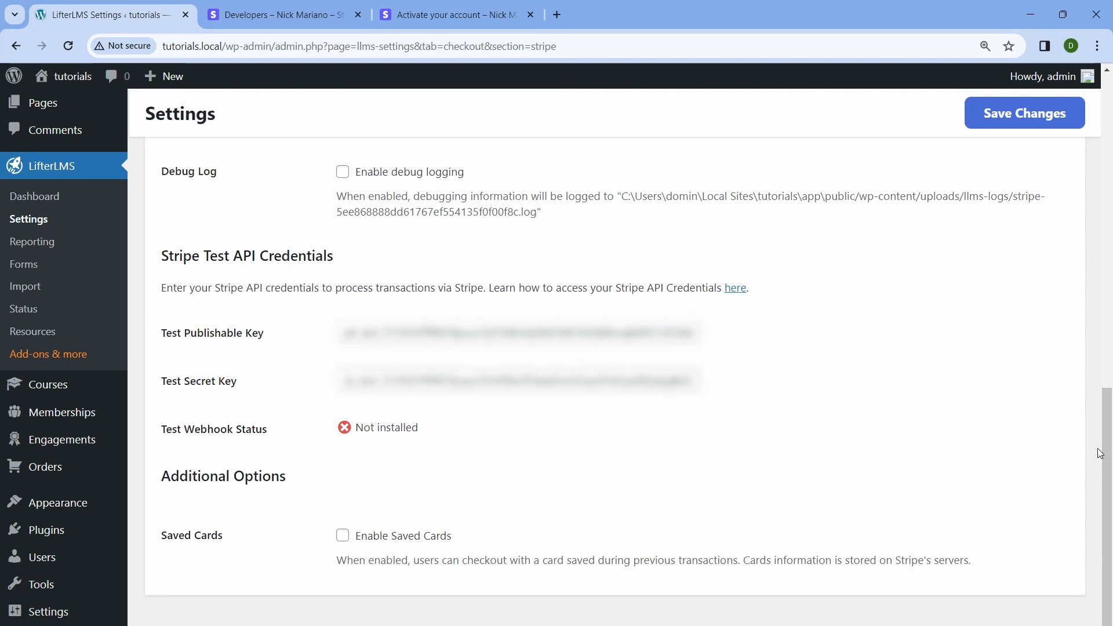
{"action": "left_click", "coordinate": [1013, 112]}
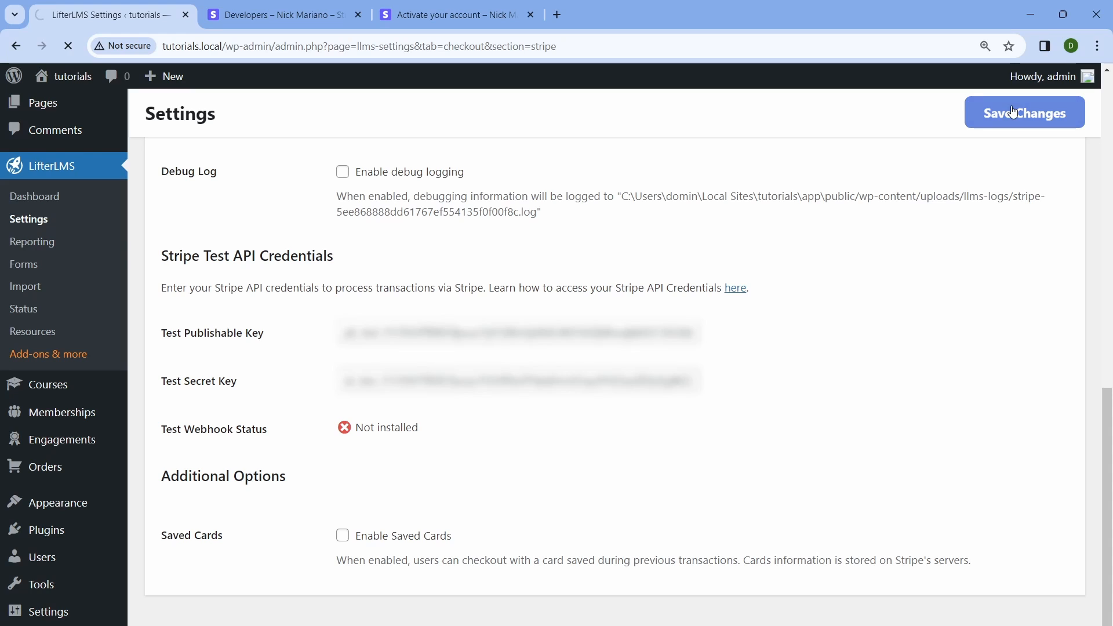
{"action": "scroll", "coordinate": [880, 494], "scroll_direction": "down", "scroll_amount": 7}
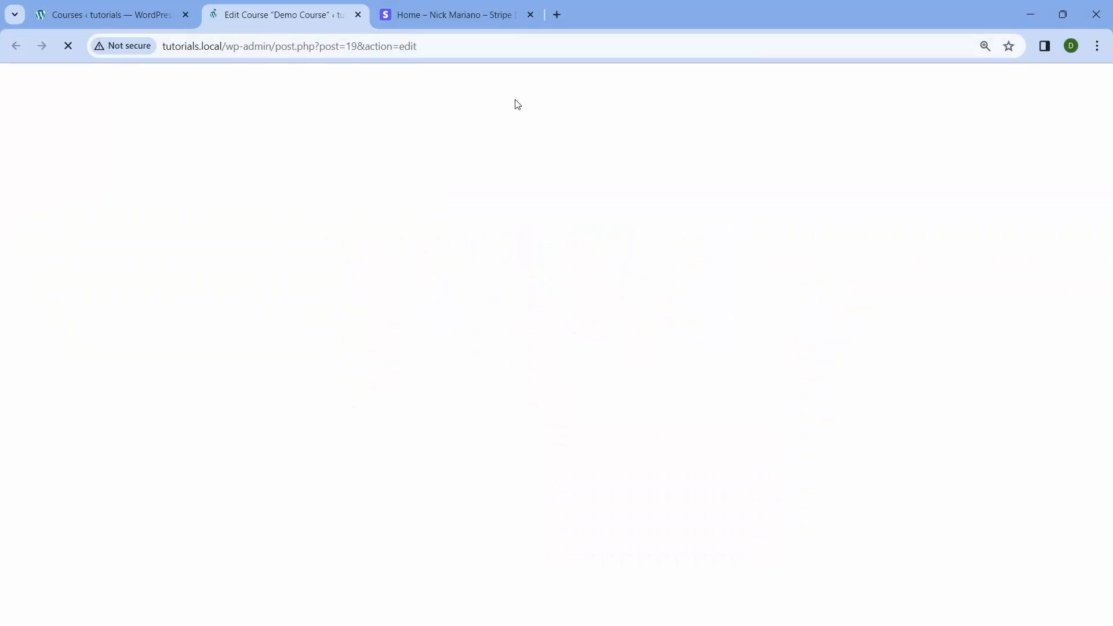
Step: Add a new access plan to the Demo Course and title it Plan
{"action": "left_click_drag", "start_coordinate": [868, 158], "coordinate": [828, 452]}
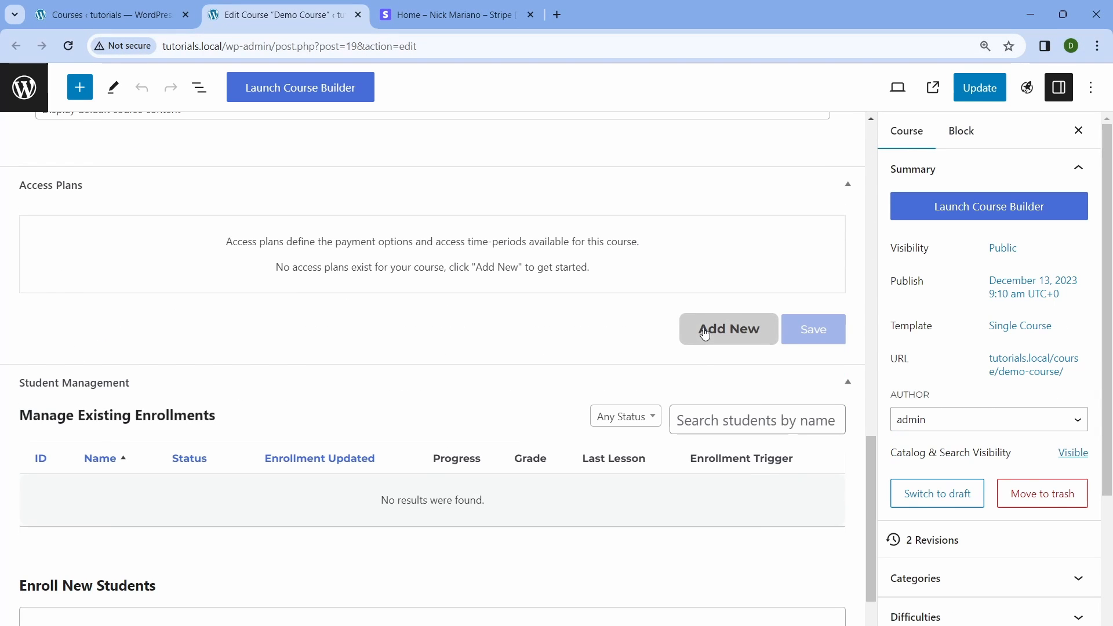
{"action": "left_click", "coordinate": [724, 328]}
{"action": "left_click", "coordinate": [192, 302]}
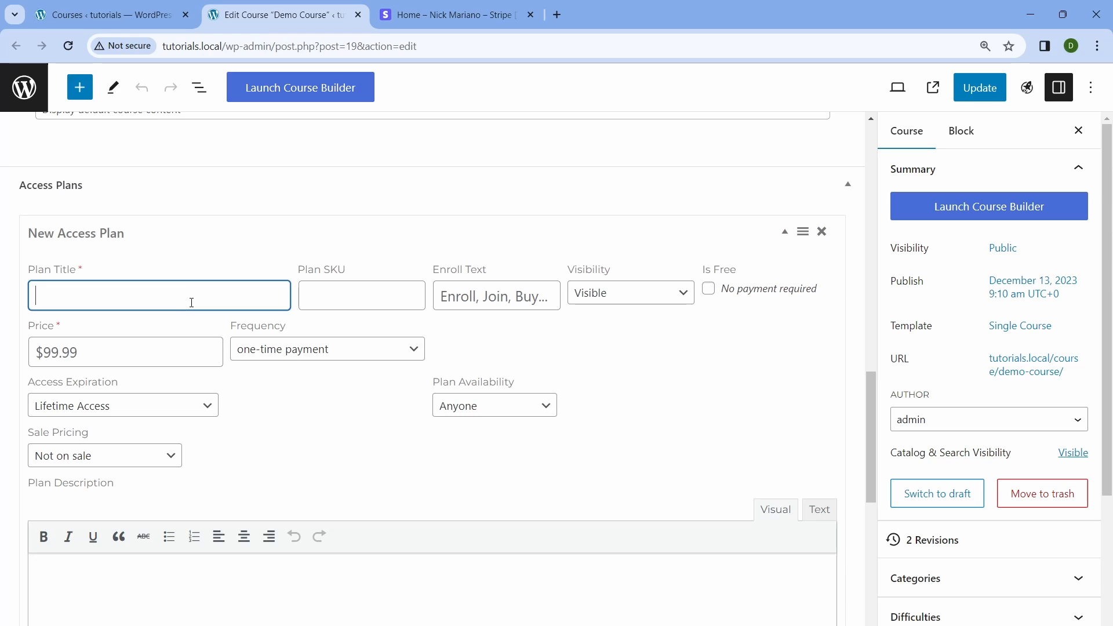
{"action": "type", "text": "pla"}
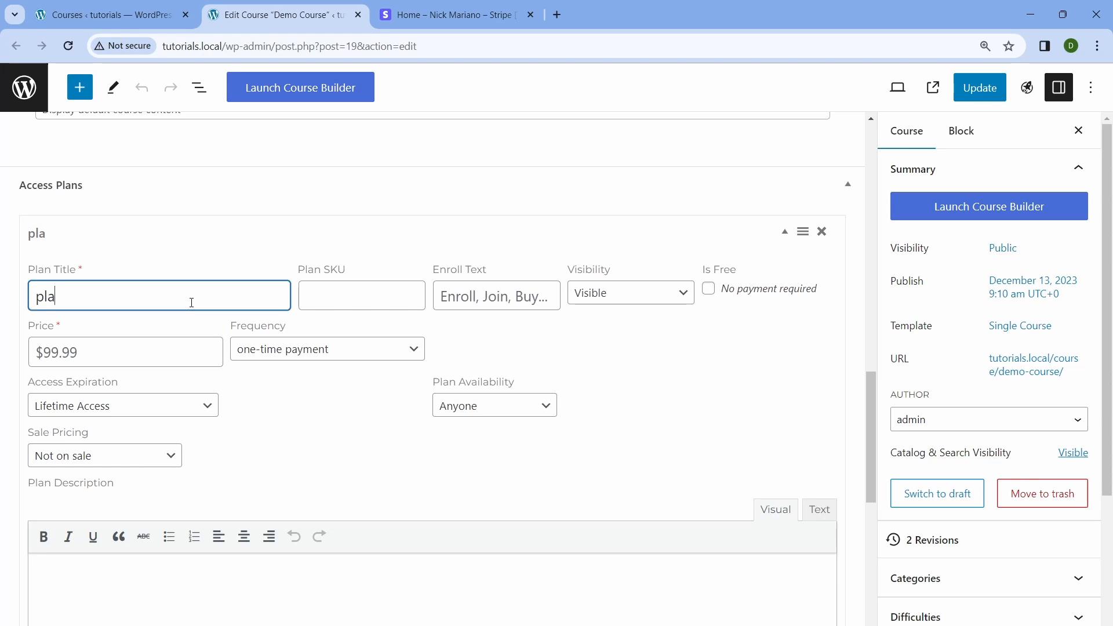
{"action": "type", "text": "n"}
{"action": "key", "text": "Left"}
{"action": "key", "text": "Left"}
{"action": "key", "text": "Left"}
{"action": "key", "text": "BackSpace"}
{"action": "type", "text": "P"}
Step: Set the access plan's price to 100 and save the plan
{"action": "left_click", "coordinate": [172, 338]}
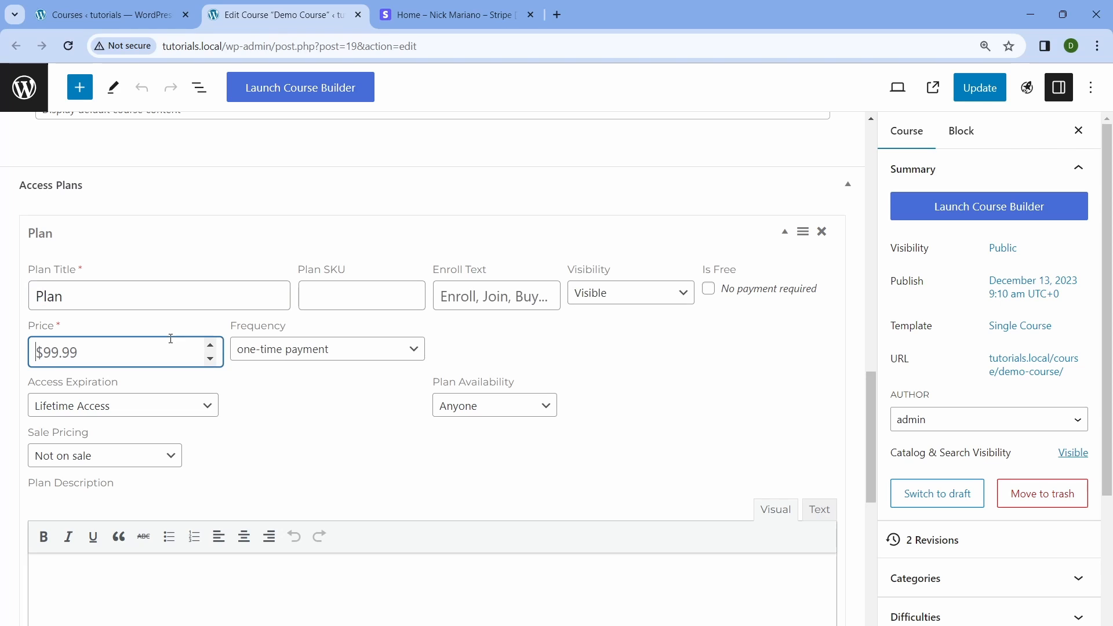
{"action": "type", "text": "100"}
{"action": "left_click", "coordinate": [759, 378]}
{"action": "left_click_drag", "start_coordinate": [866, 429], "coordinate": [868, 480]}
{"action": "left_click", "coordinate": [818, 548]}
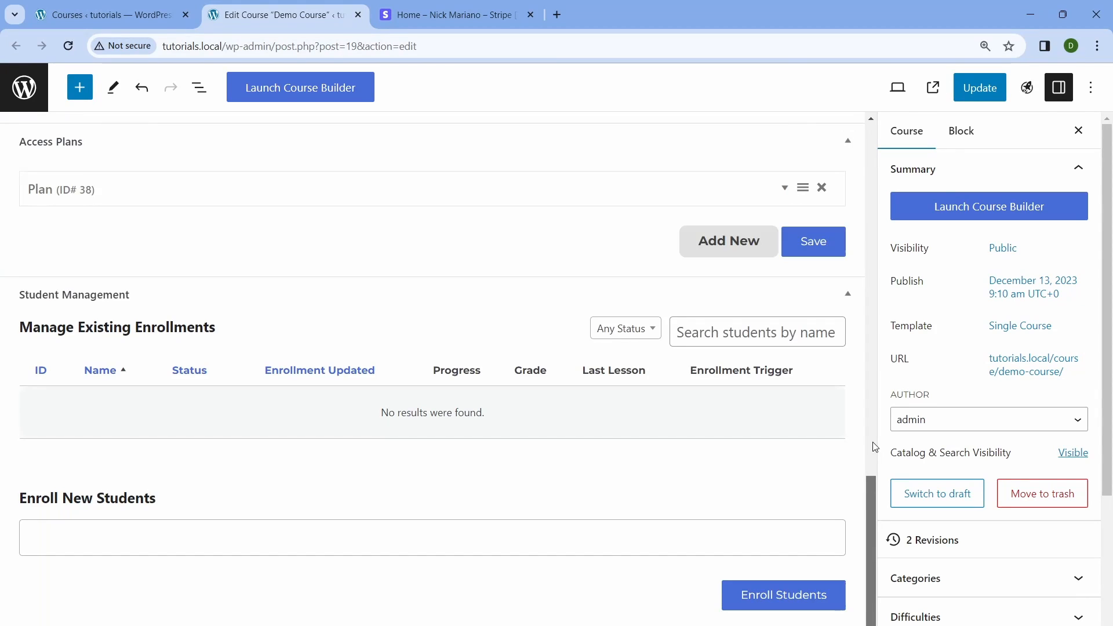
Step: Save the Demo Course's access plans again and update the course
{"action": "key", "text": "ctrl+s"}
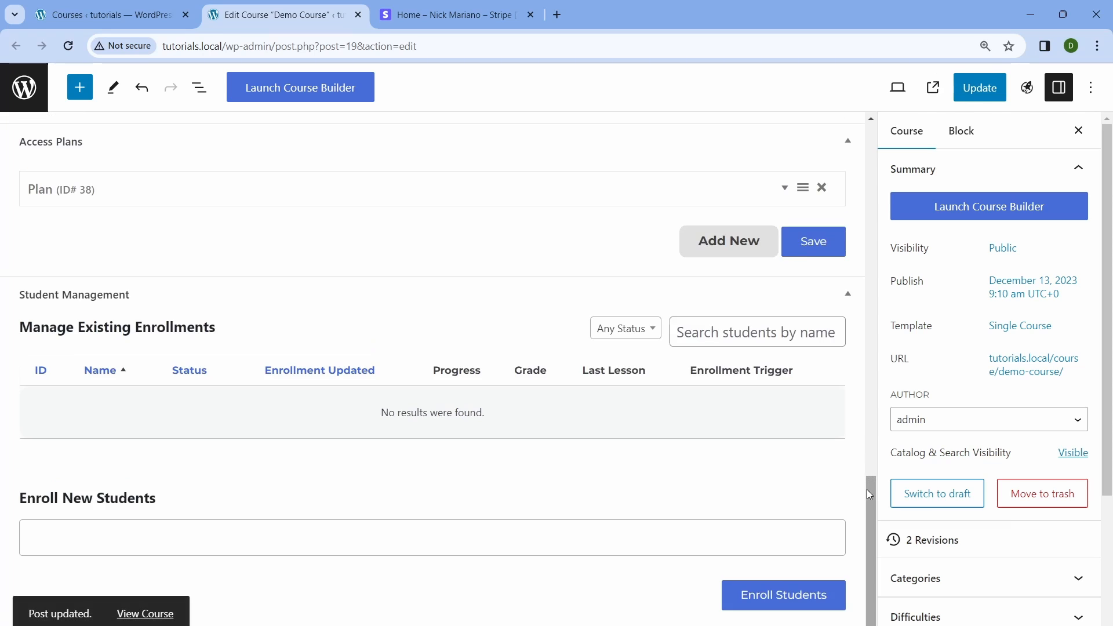
{"action": "left_click_drag", "start_coordinate": [867, 489], "coordinate": [872, 447]}
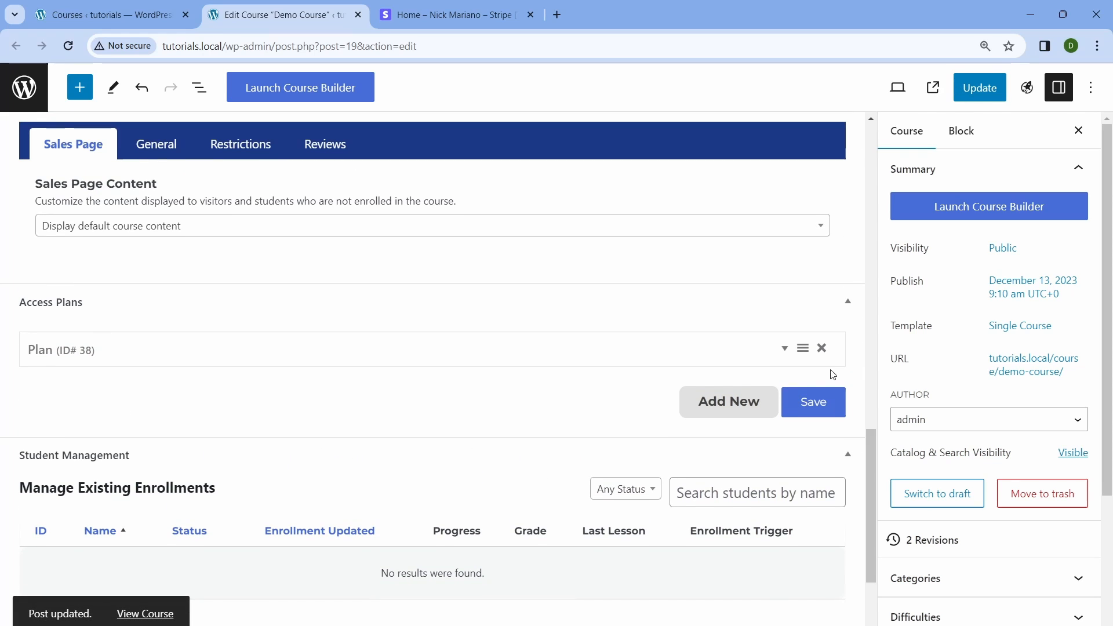
{"action": "left_click", "coordinate": [814, 402]}
{"action": "left_click", "coordinate": [969, 77]}
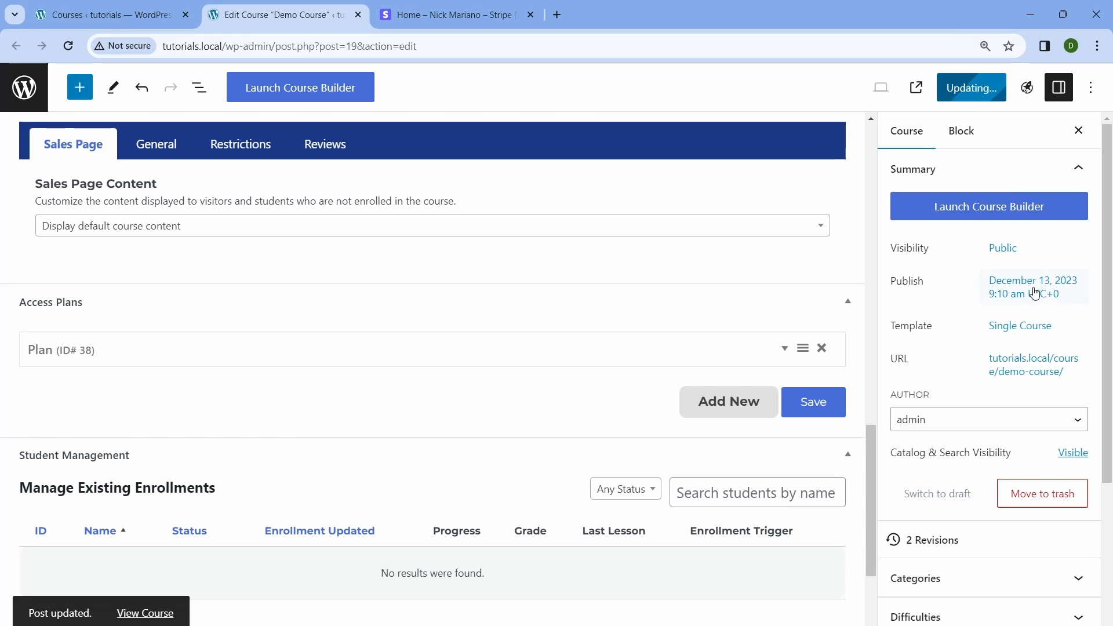
Step: Open the Demo Course's public page and enroll through the $100.00 plan to reach the purchase page
{"action": "left_click", "coordinate": [998, 377]}
{"action": "left_click", "coordinate": [933, 534]}
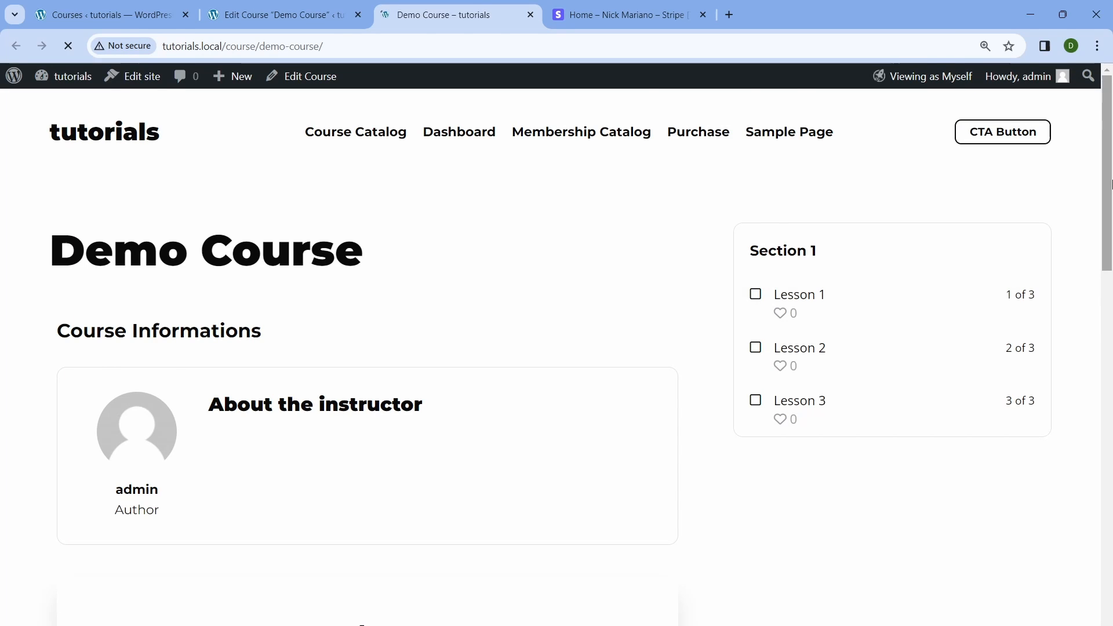
{"action": "left_click_drag", "start_coordinate": [1110, 185], "coordinate": [1098, 276]}
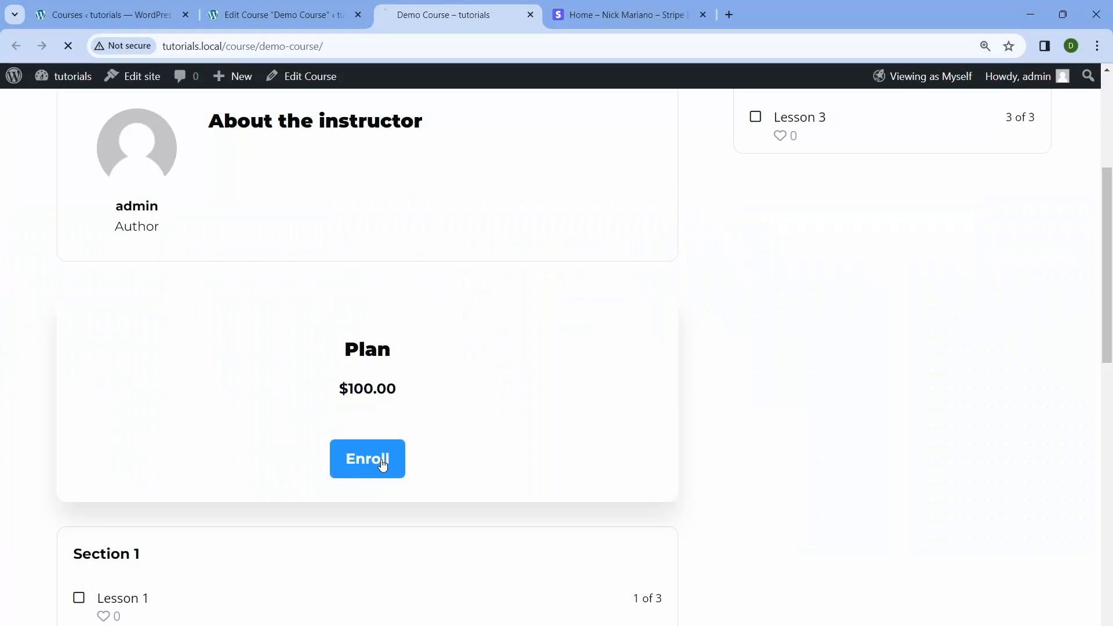
{"action": "left_click", "coordinate": [381, 464]}
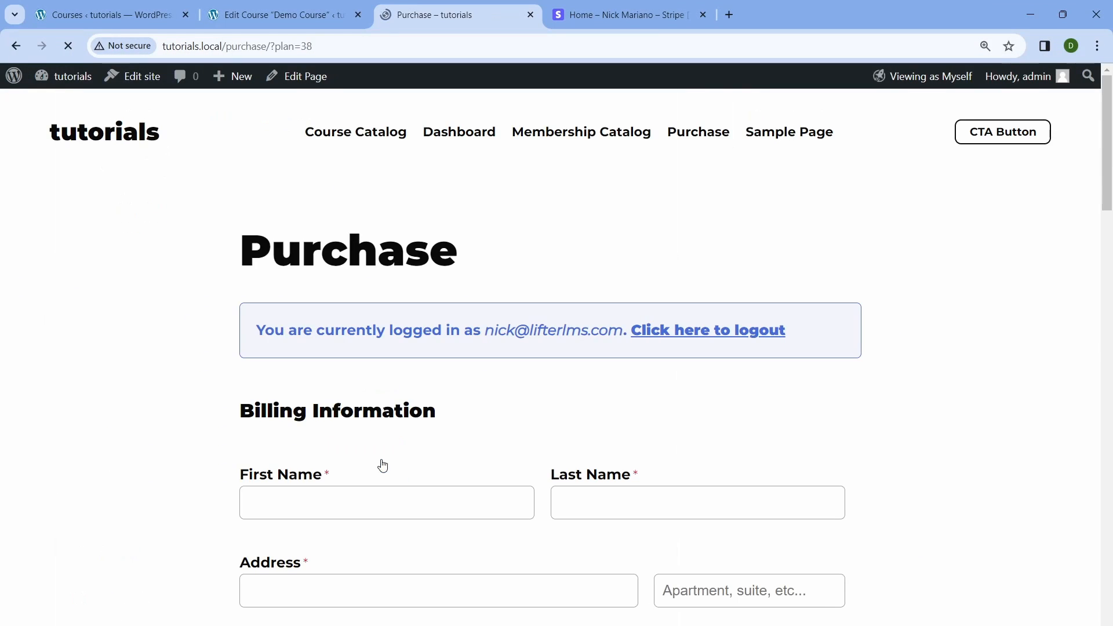
Step: Fill in the required billing information with test details and copy the provided Stripe test card number into the card number field
{"action": "left_click_drag", "start_coordinate": [1106, 176], "coordinate": [1108, 230]}
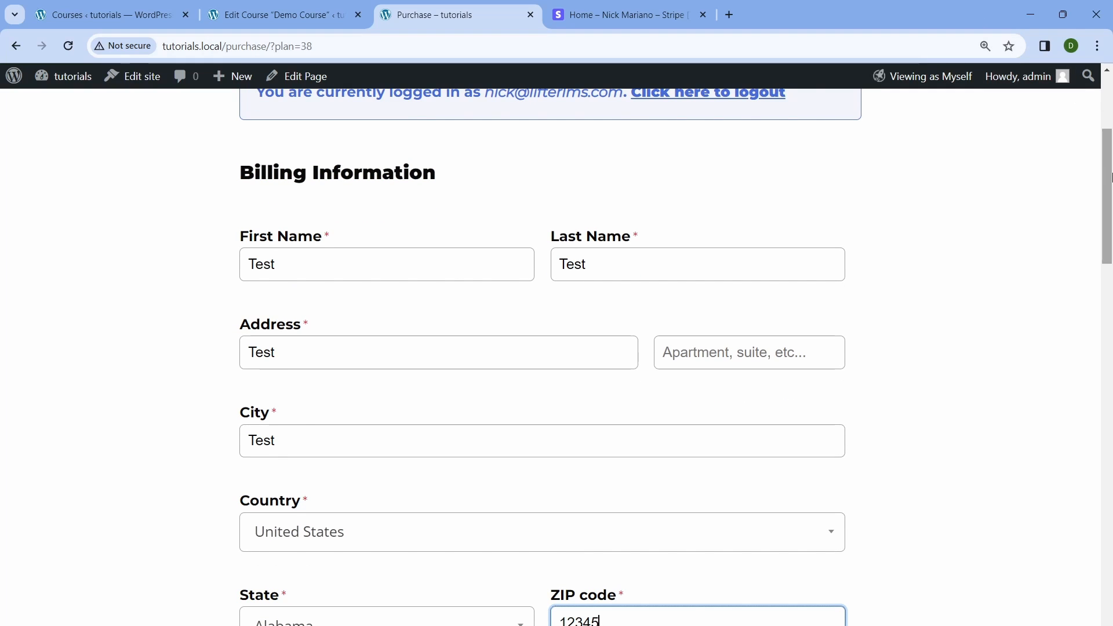
{"action": "left_click_drag", "start_coordinate": [1108, 180], "coordinate": [1091, 392]}
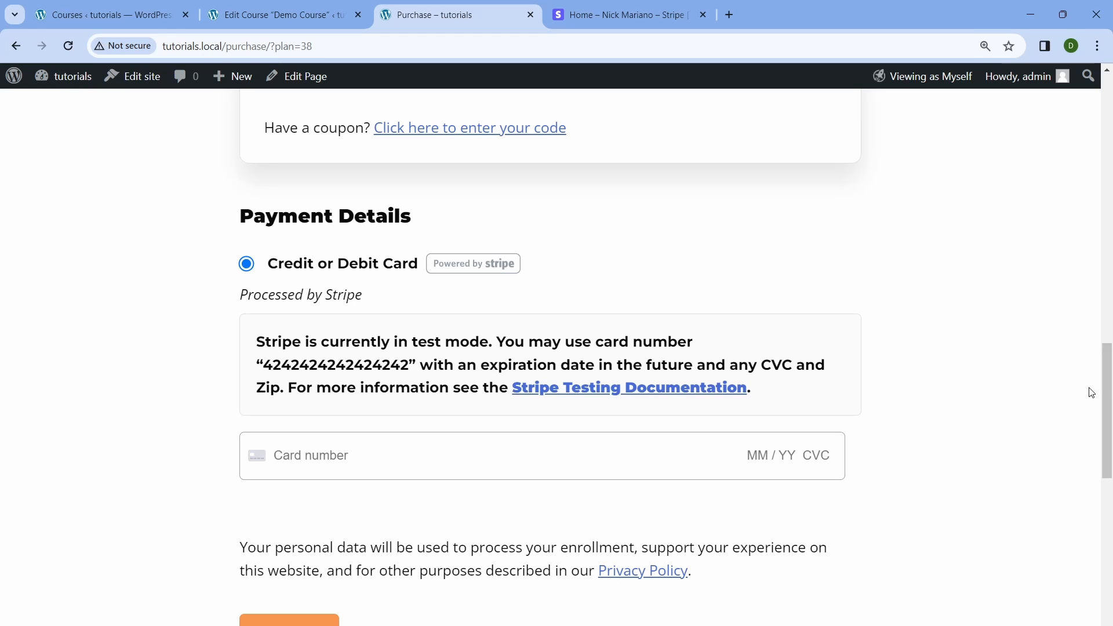
{"action": "double_click", "coordinate": [350, 365]}
{"action": "right_click", "coordinate": [353, 370]}
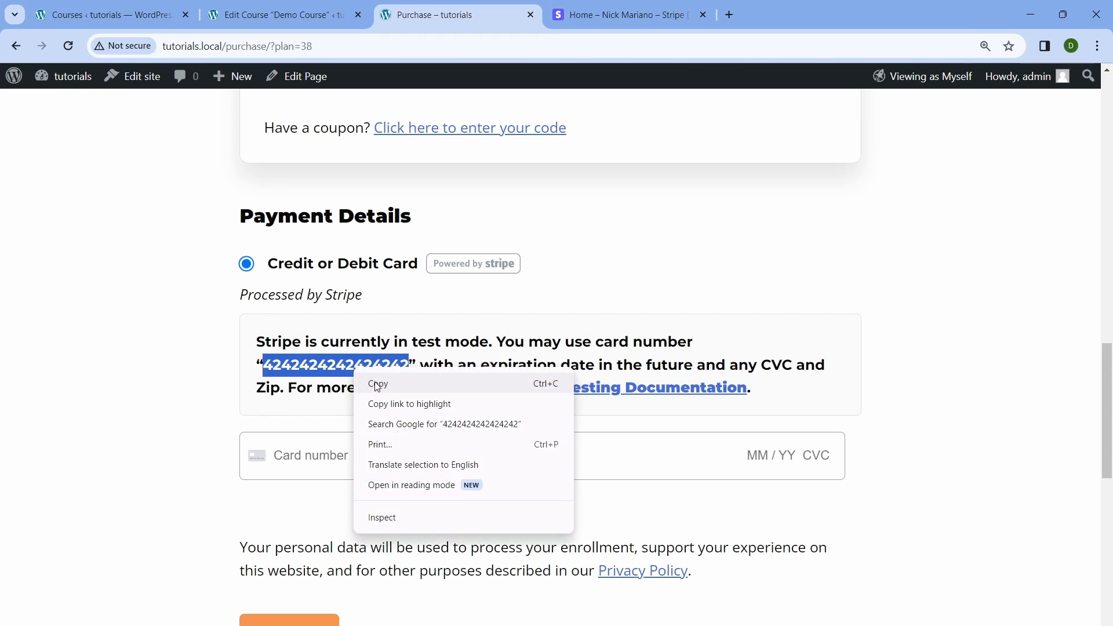
{"action": "left_click", "coordinate": [378, 384]}
{"action": "left_click", "coordinate": [348, 454]}
{"action": "right_click", "coordinate": [346, 455]}
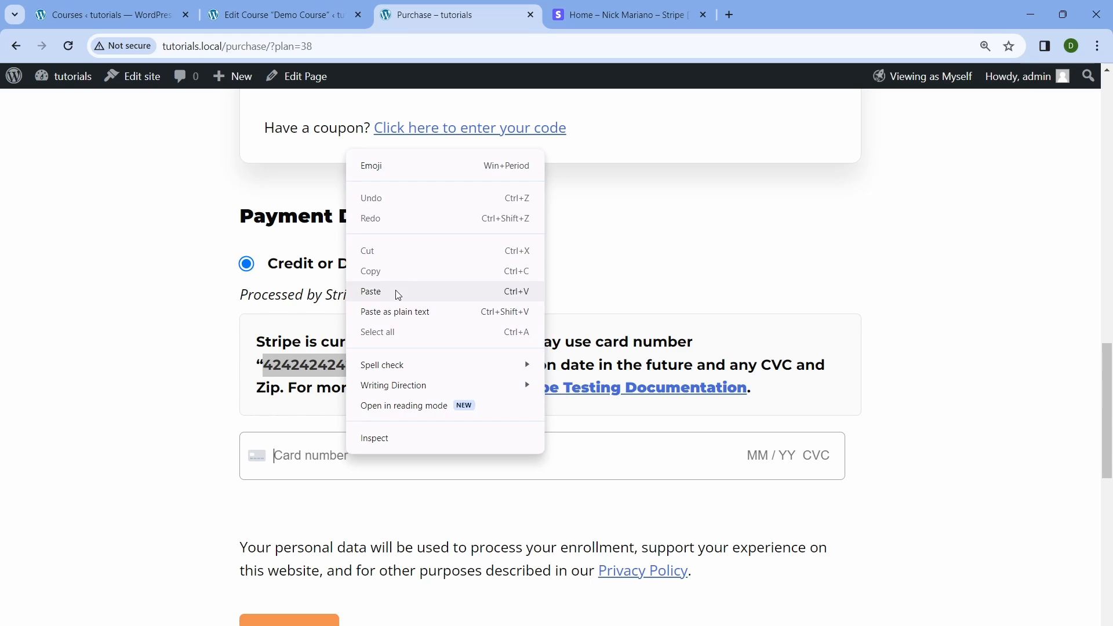
{"action": "left_click", "coordinate": [398, 292]}
Step: Enter a future expiration date and a CVC for the test card, and submit the Demo Course purchase
{"action": "type", "text": "12 / "}
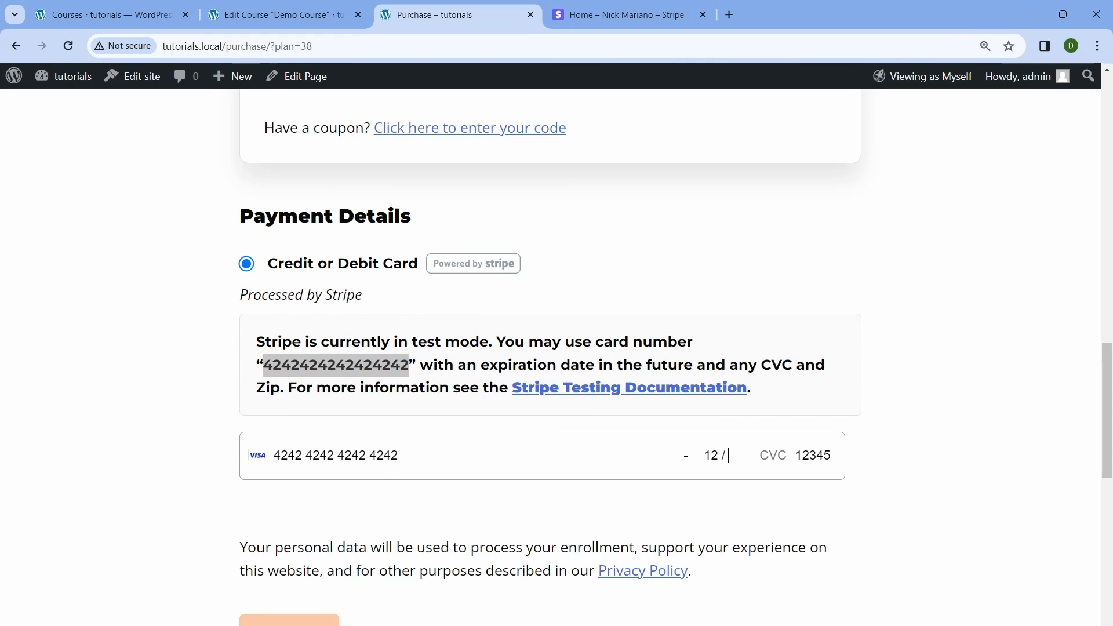
{"action": "type", "text": "31 123"}
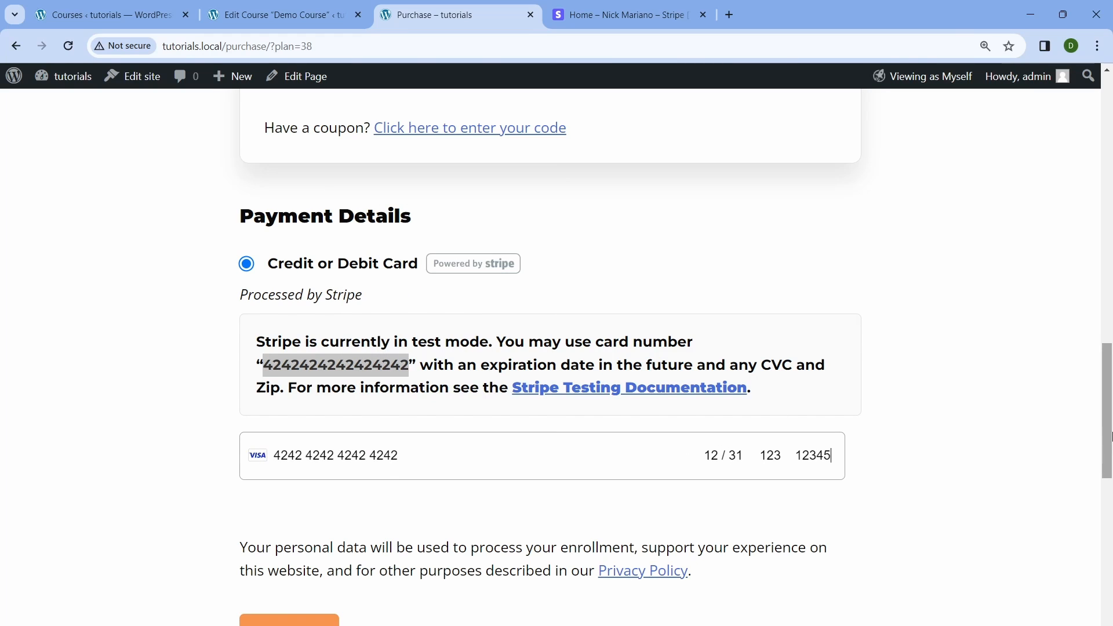
{"action": "left_click_drag", "start_coordinate": [1107, 421], "coordinate": [1040, 448]}
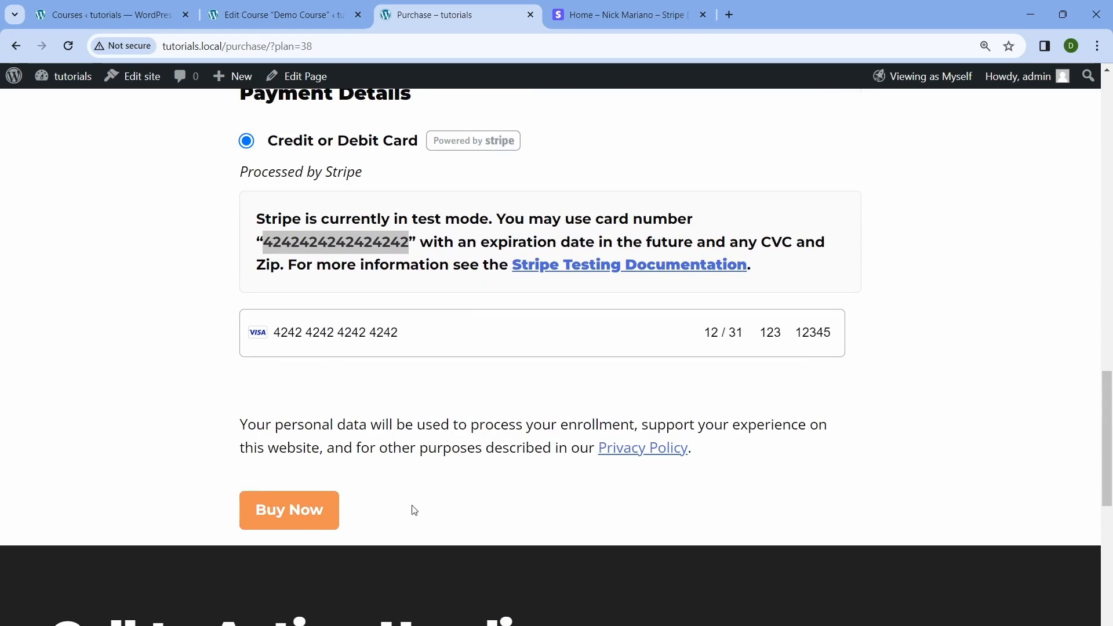
{"action": "left_click", "coordinate": [302, 519]}
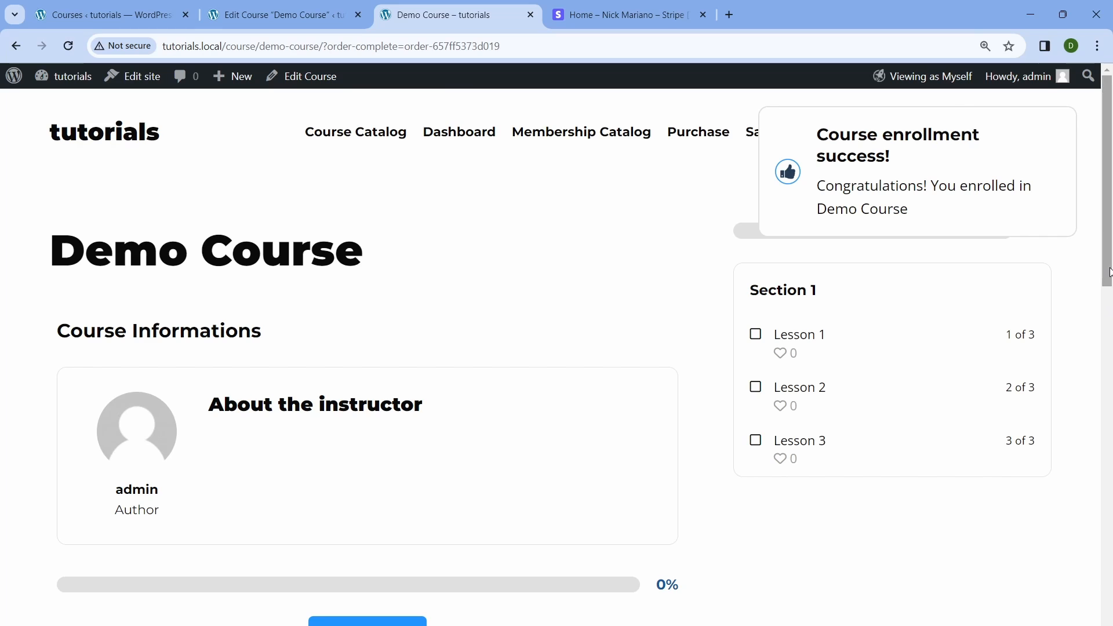
{"action": "left_click_drag", "start_coordinate": [1107, 272], "coordinate": [1095, 358]}
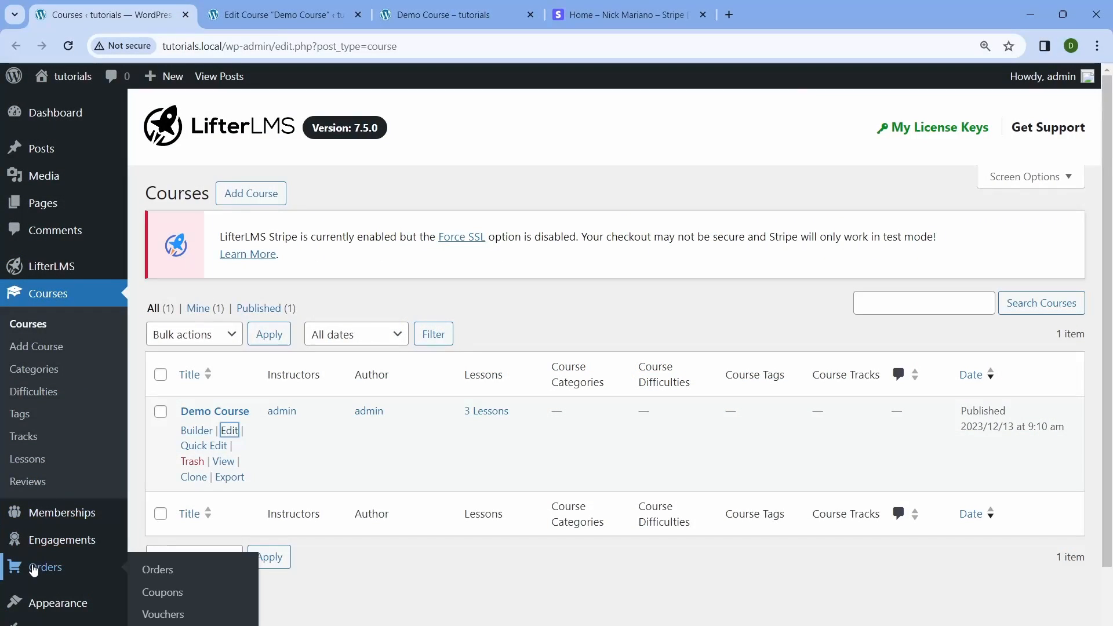
Step: Open the new Demo Course order from the LifterLMS orders in the WordPress admin and review its gateway and transaction details
{"action": "left_click", "coordinate": [35, 568]}
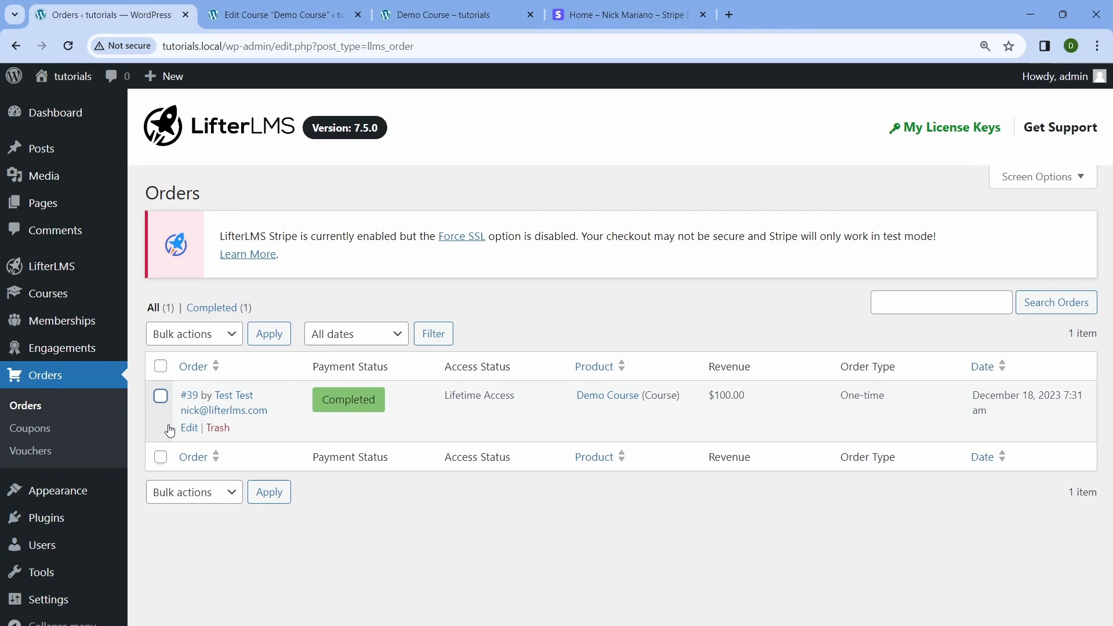
{"action": "left_click", "coordinate": [188, 396]}
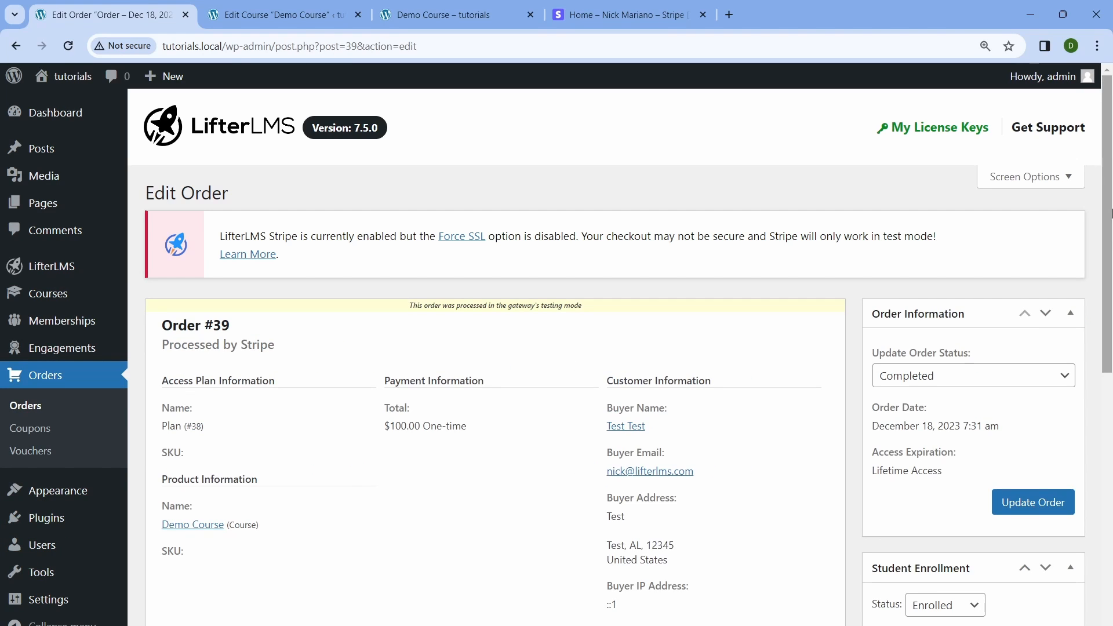
{"action": "left_click_drag", "start_coordinate": [1109, 188], "coordinate": [1093, 323]}
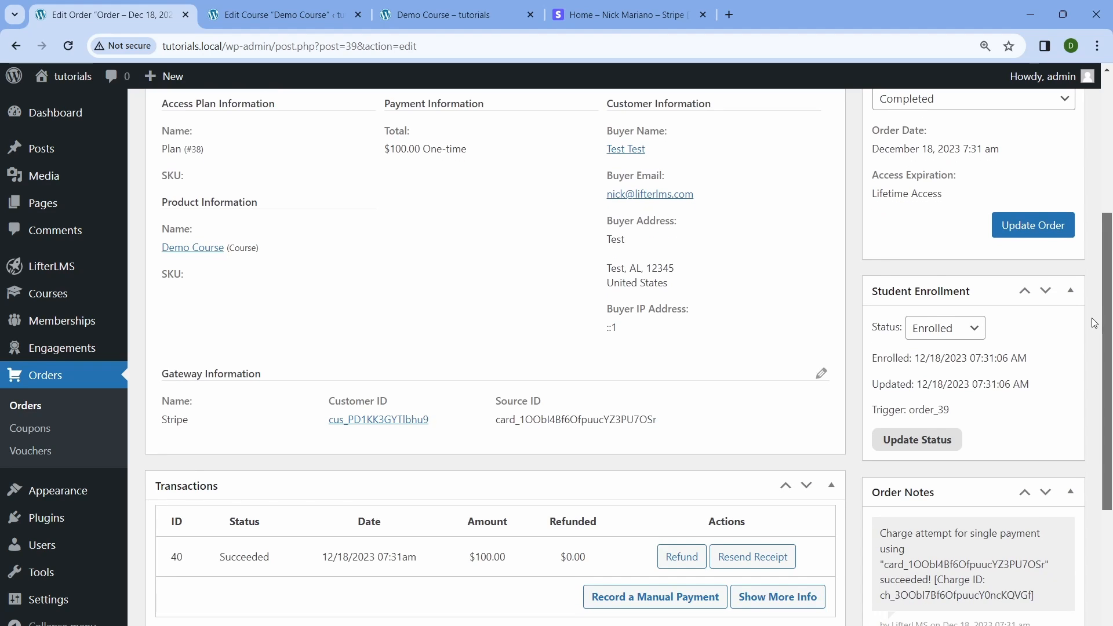